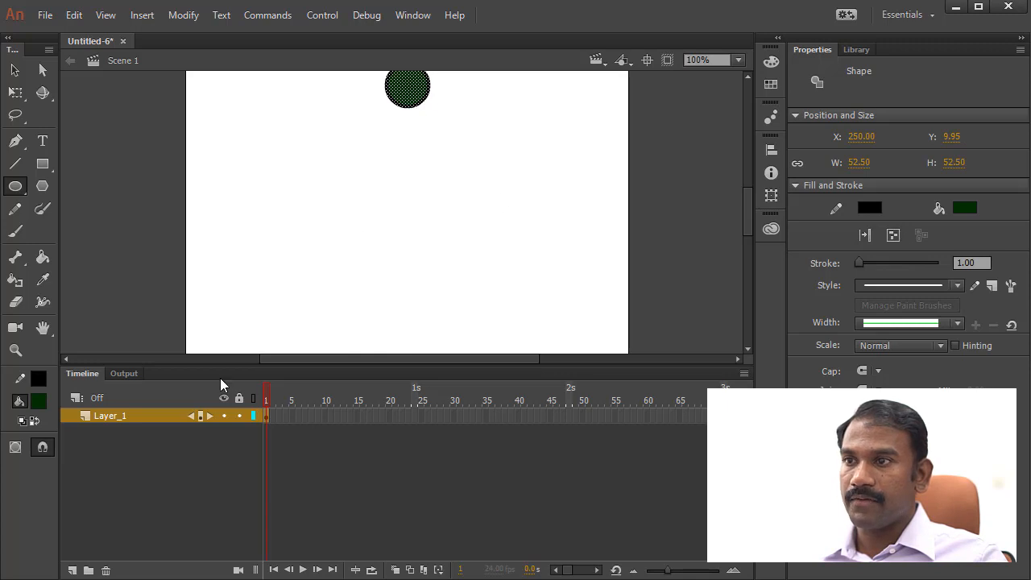
- Reduce the timeline's height so the whole stage fits in the work area
{"action": "left_click_drag", "start_coordinate": [231, 367], "coordinate": [230, 472]}
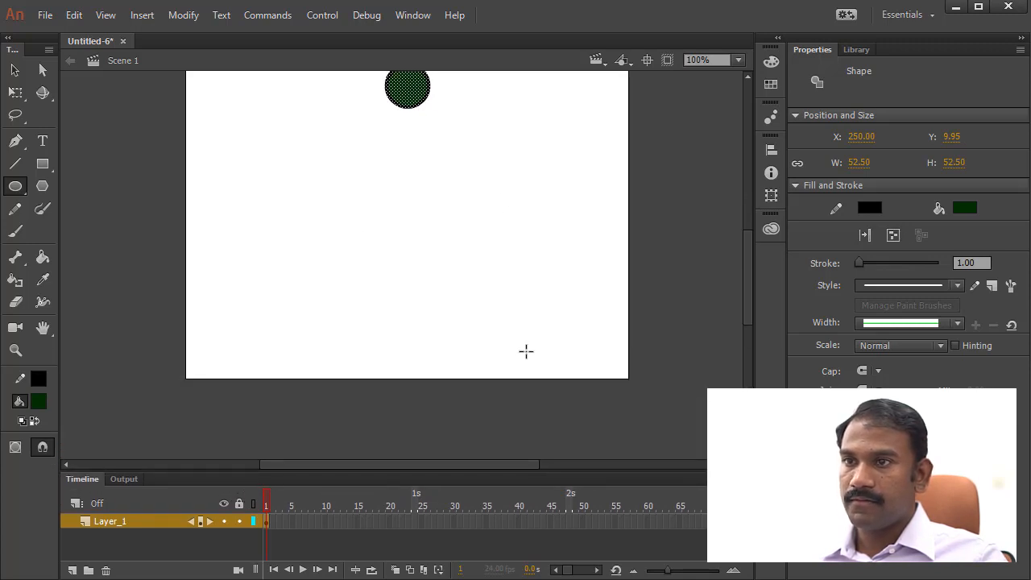
{"action": "scroll", "coordinate": [744, 267], "scroll_direction": "up", "scroll_amount": 2}
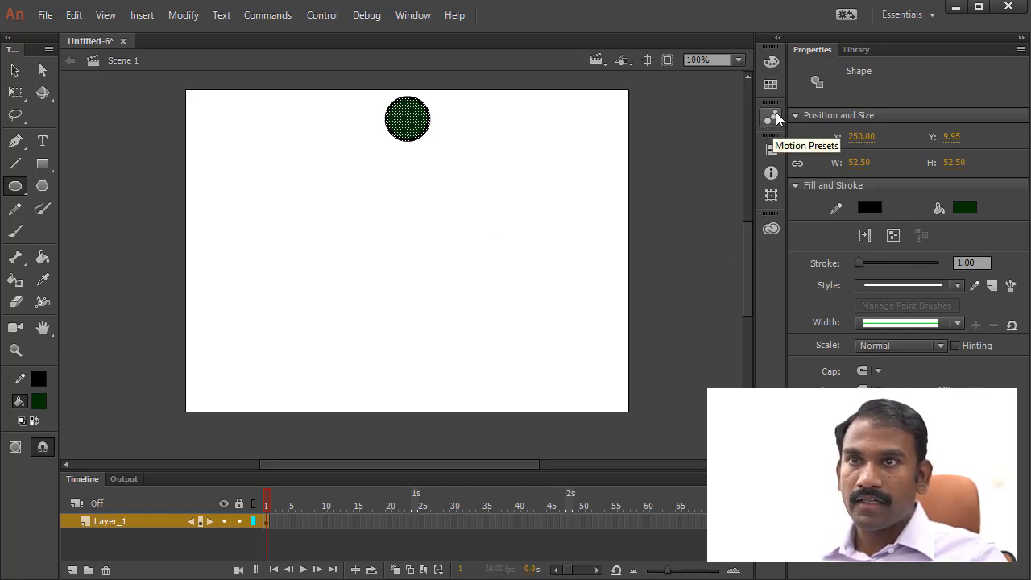
{"action": "left_click", "coordinate": [777, 39]}
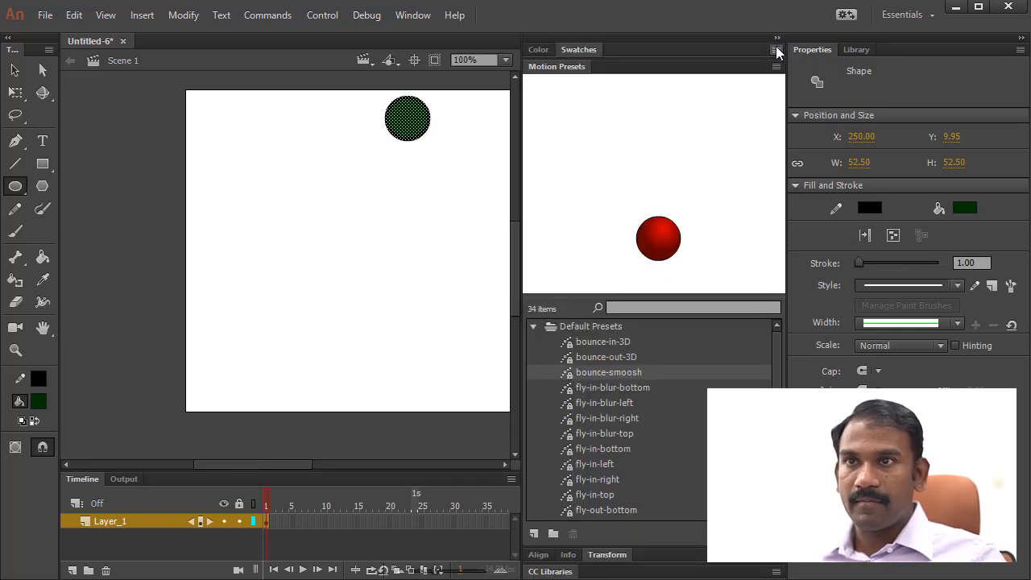
{"action": "left_click", "coordinate": [558, 66]}
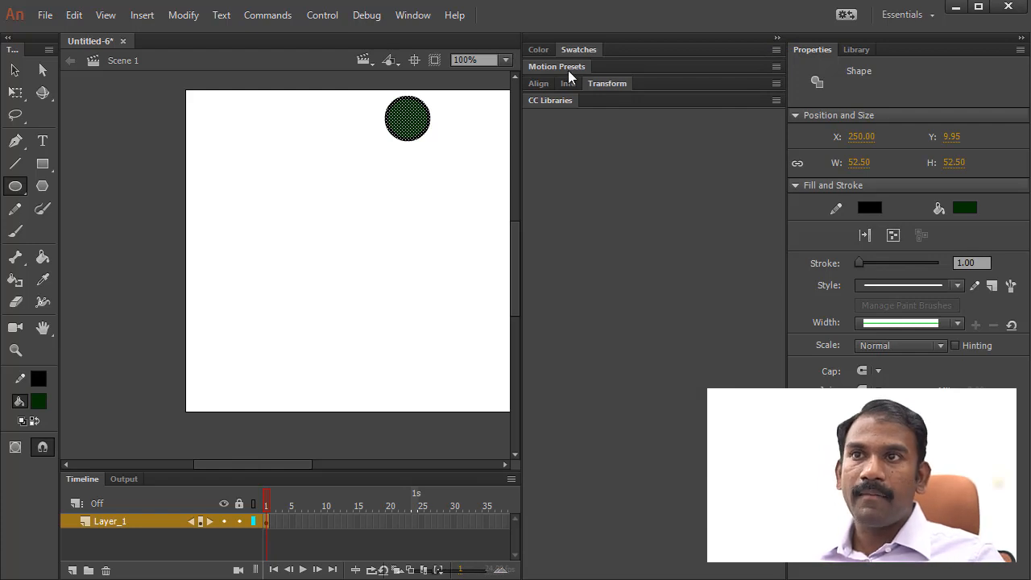
{"action": "left_click", "coordinate": [563, 69]}
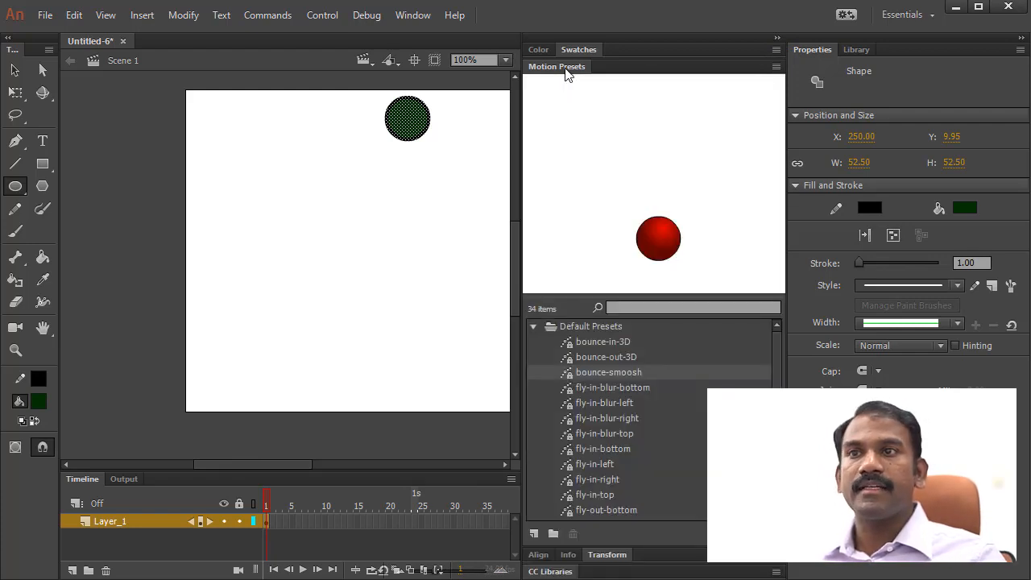
{"action": "left_click", "coordinate": [778, 40]}
- Open the Motion Presets and place them as a floating window over the properties, clear of the stage
{"action": "left_click", "coordinate": [424, 20]}
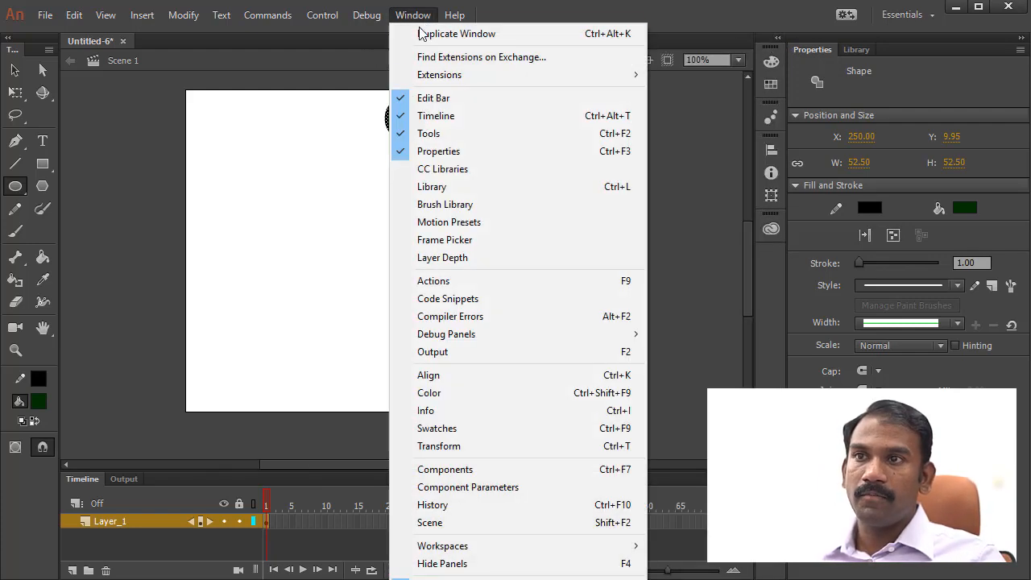
{"action": "left_click", "coordinate": [470, 230]}
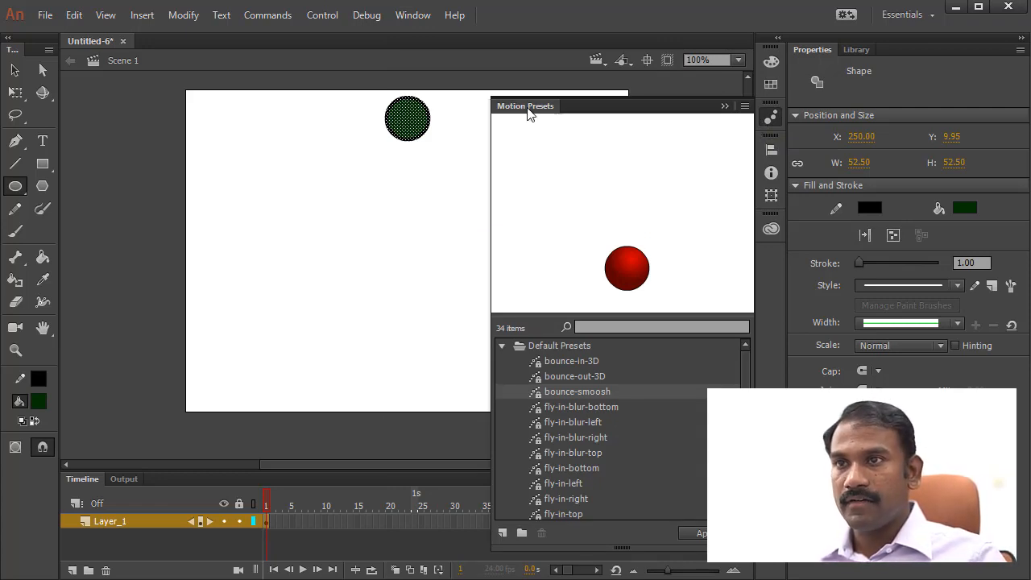
{"action": "left_click_drag", "start_coordinate": [527, 113], "coordinate": [826, 74]}
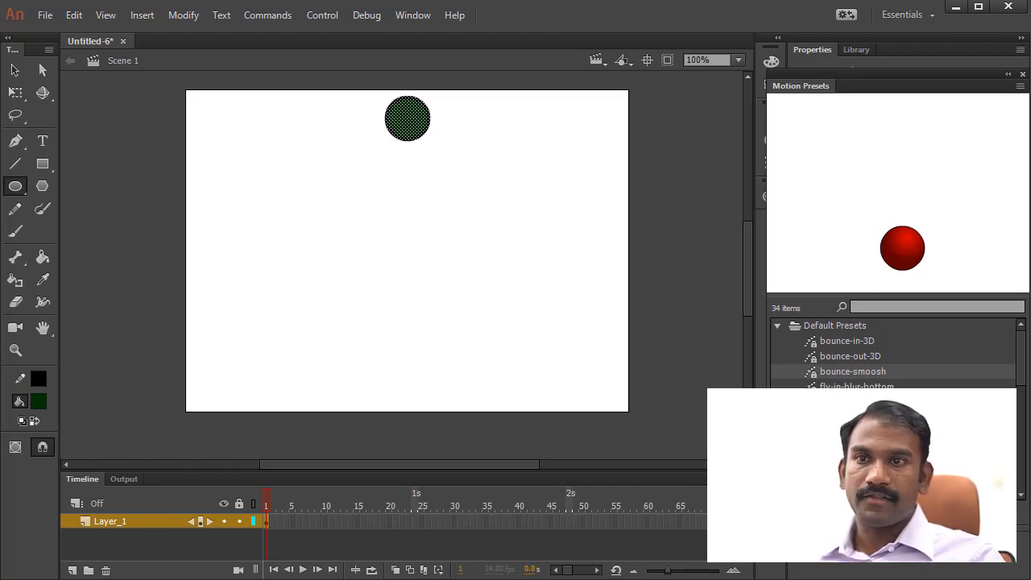
- Preview the default motion presets bounce-in-3D, bounce-out-3D and bounce-smoosh
{"action": "left_click", "coordinate": [845, 344]}
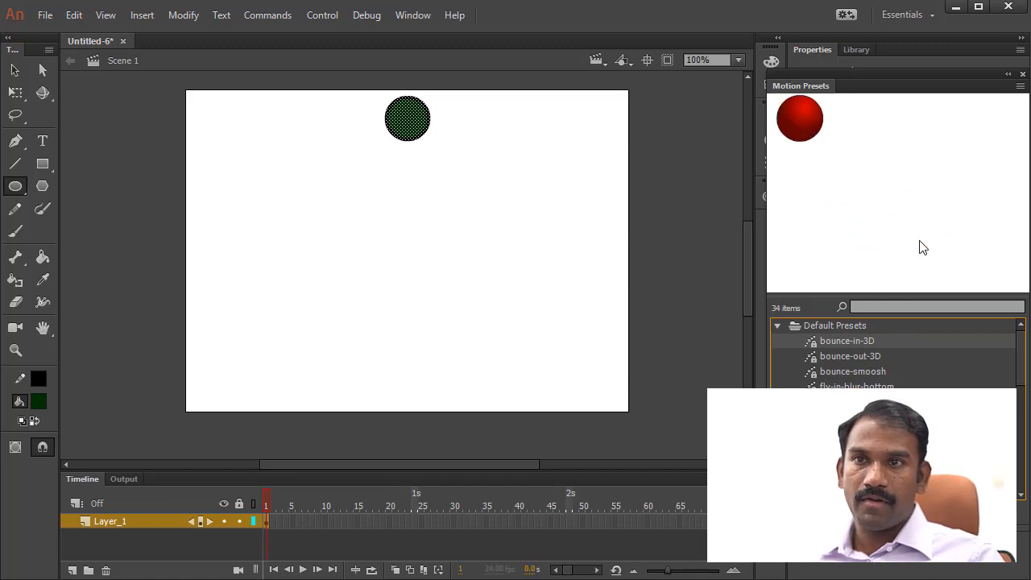
{"action": "left_click", "coordinate": [886, 359]}
{"action": "left_click", "coordinate": [883, 372]}
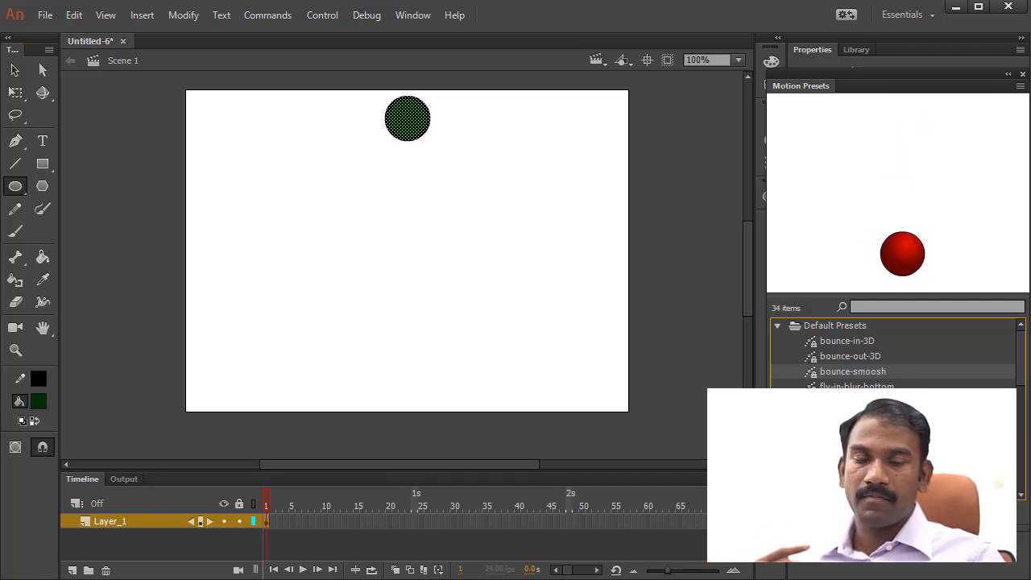
- Convert the green circle to a movie clip symbol named ball
{"action": "right_click", "coordinate": [419, 114]}
{"action": "left_click", "coordinate": [527, 506]}
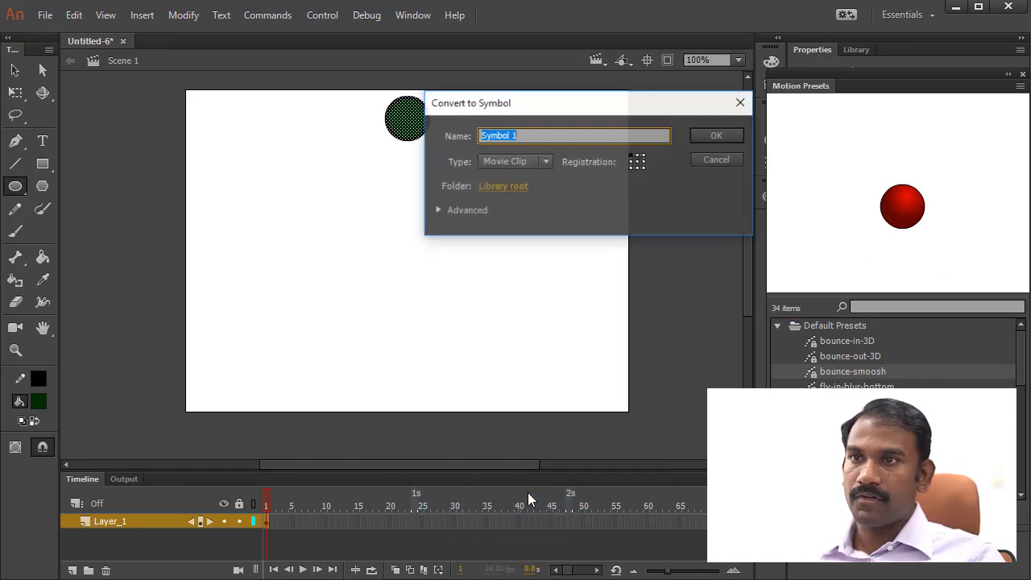
{"action": "type", "text": "ball"}
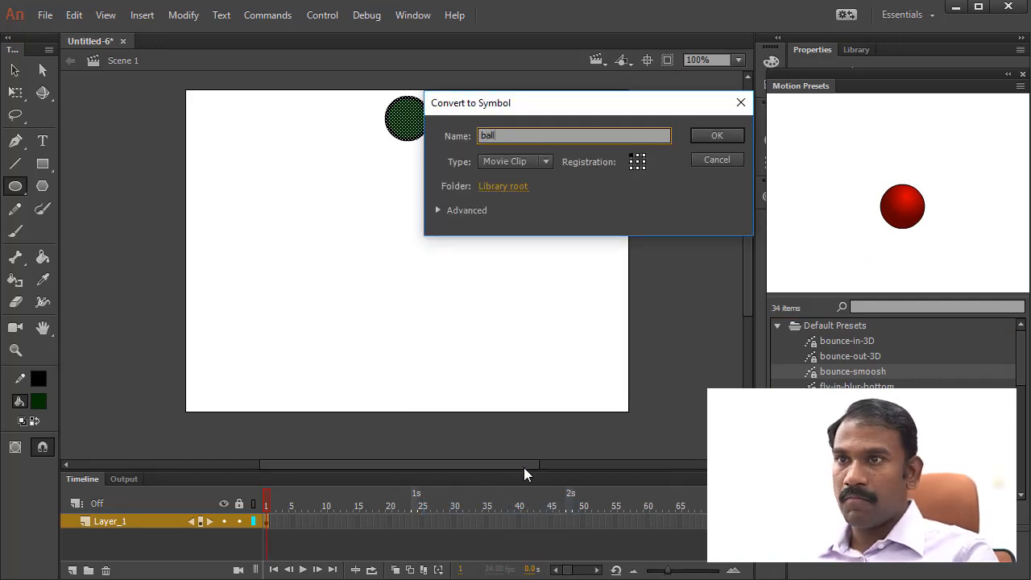
{"action": "left_click", "coordinate": [720, 135]}
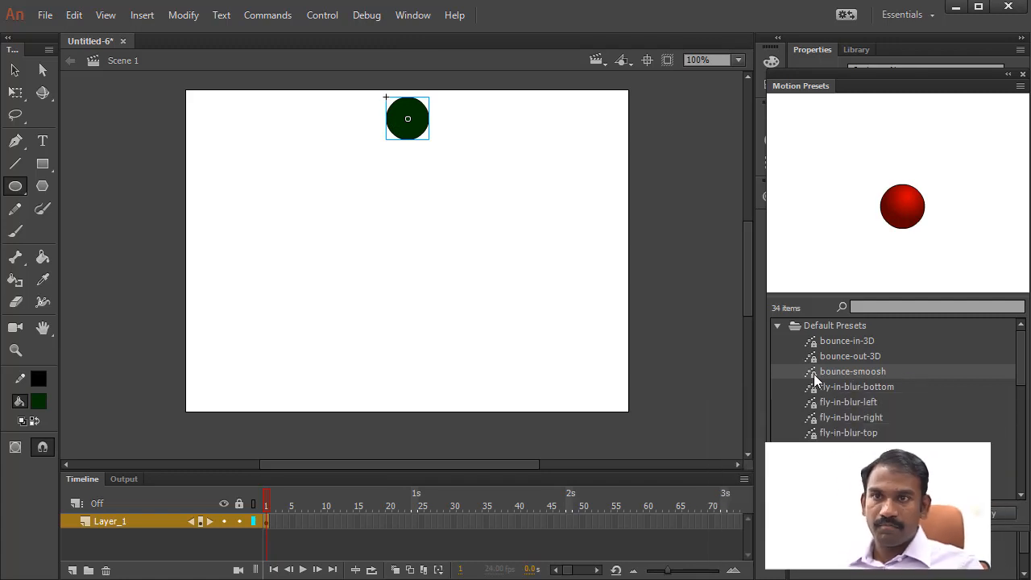
- Apply the bounce-smoosh motion preset to the ball and scrub through its frames
{"action": "left_click", "coordinate": [985, 511]}
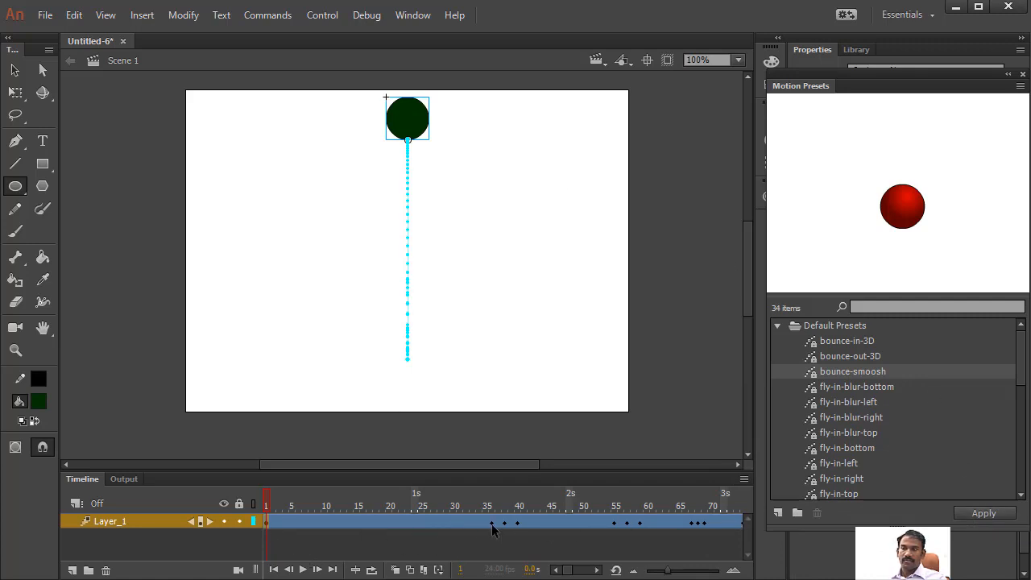
{"action": "left_click_drag", "start_coordinate": [271, 497], "coordinate": [161, 475]}
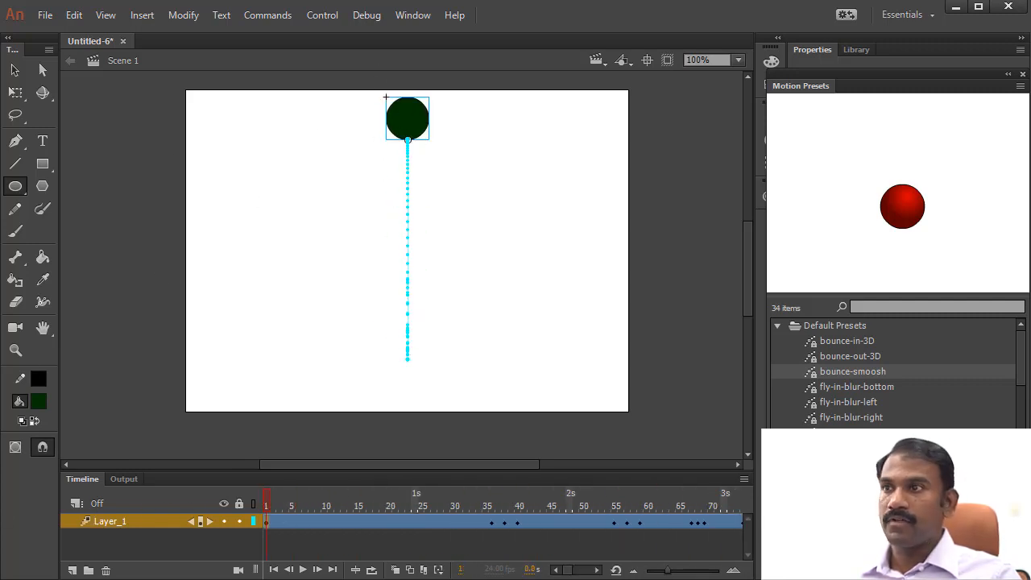
- Add a new layer and draw a square on it near the stage's upper edge, beside the ball
{"action": "left_click", "coordinate": [43, 163]}
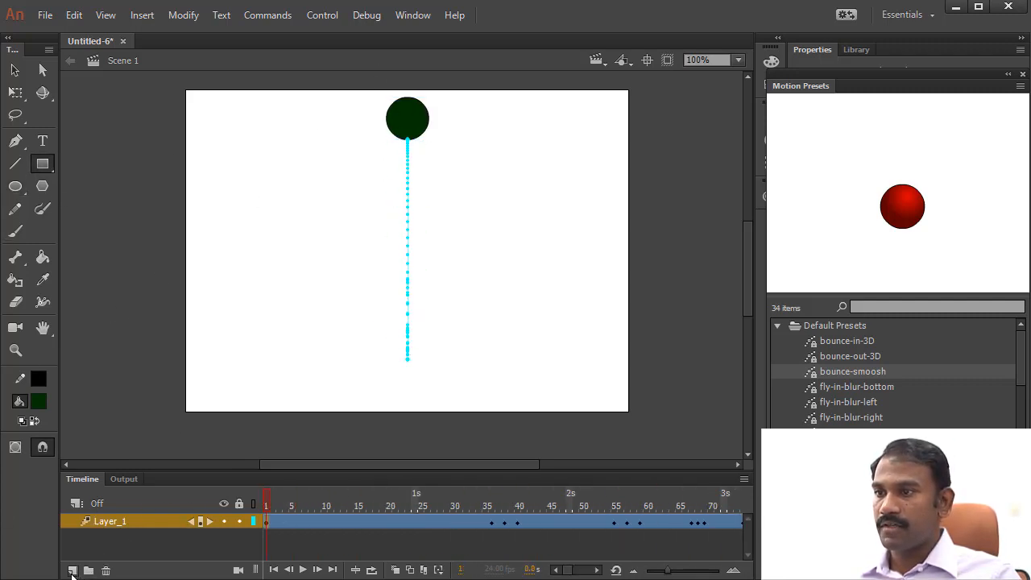
{"action": "left_click", "coordinate": [72, 570]}
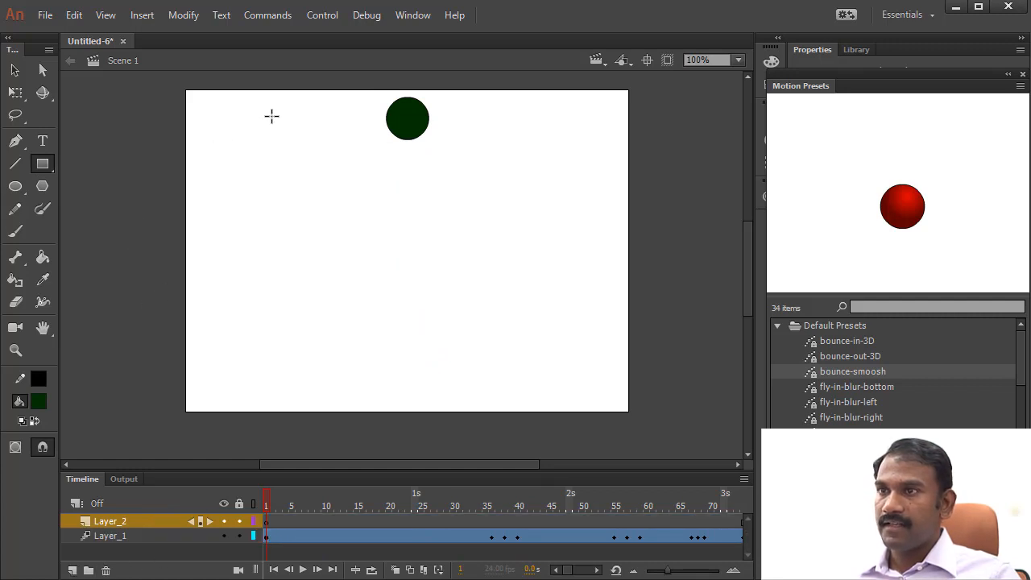
{"action": "left_click_drag", "start_coordinate": [266, 105], "coordinate": [314, 153]}
- Change the square's fill color to dark red #990000
{"action": "key", "text": "v"}
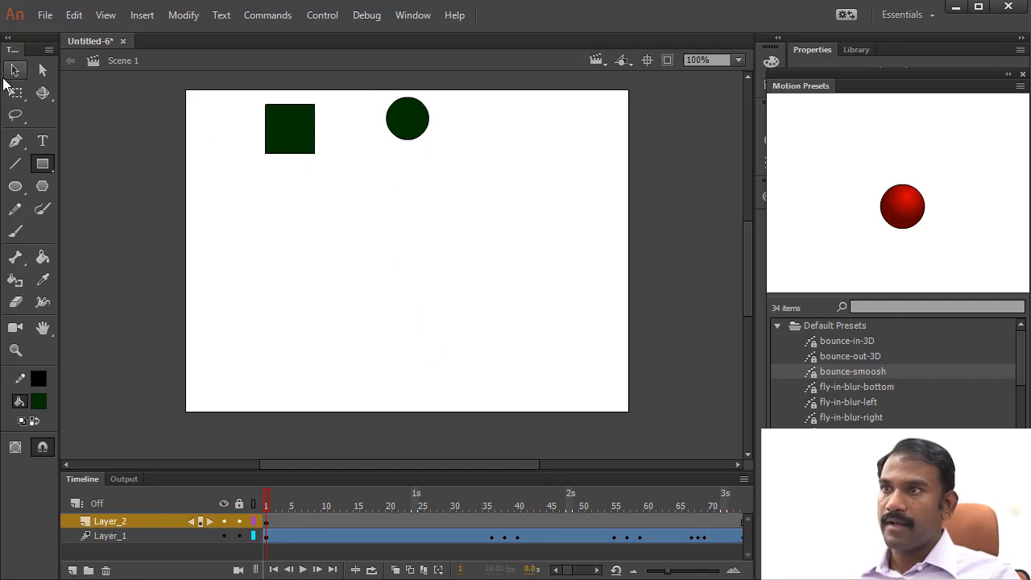
{"action": "double_click", "coordinate": [279, 130]}
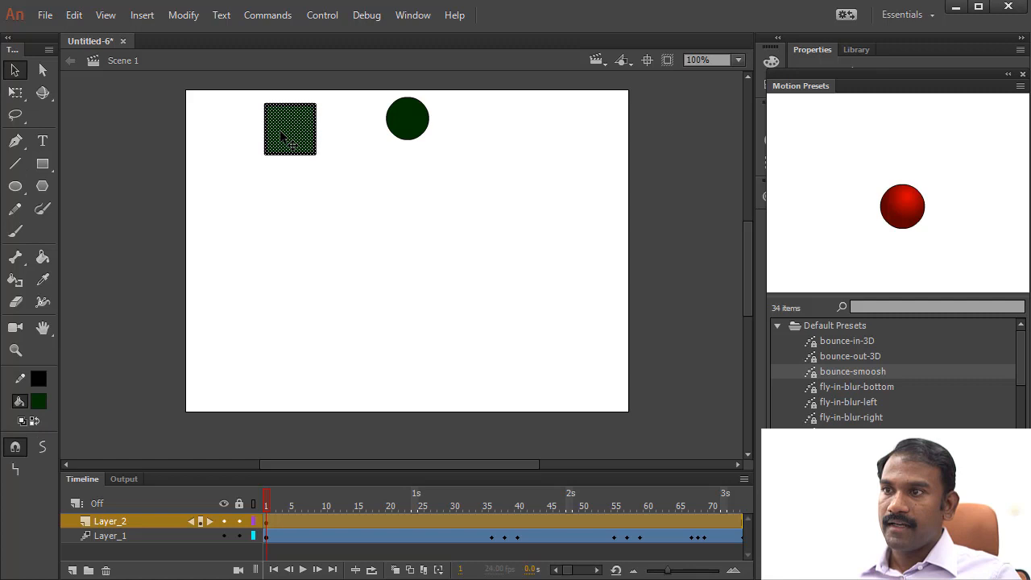
{"action": "left_click", "coordinate": [33, 403]}
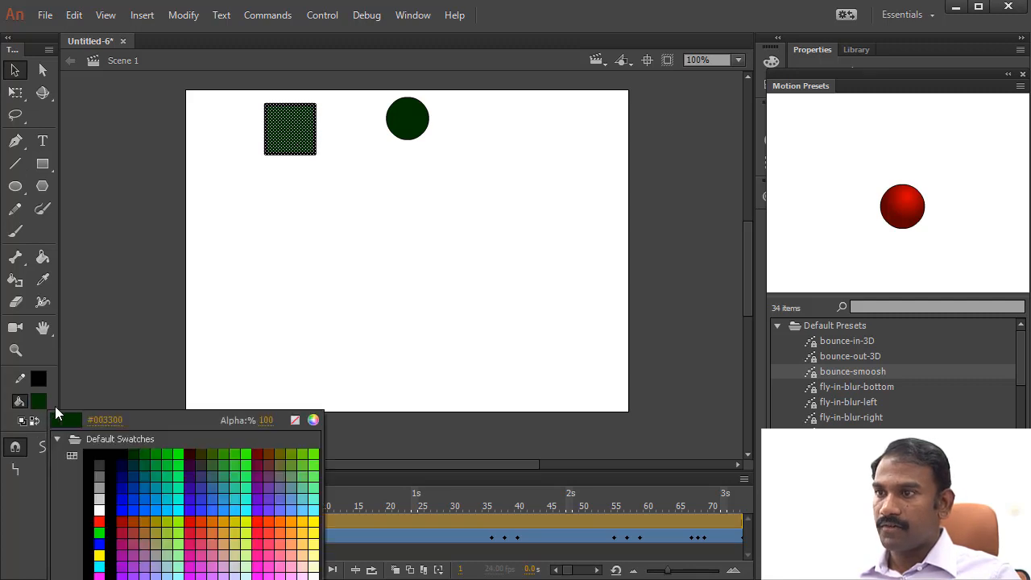
{"action": "left_click", "coordinate": [125, 521]}
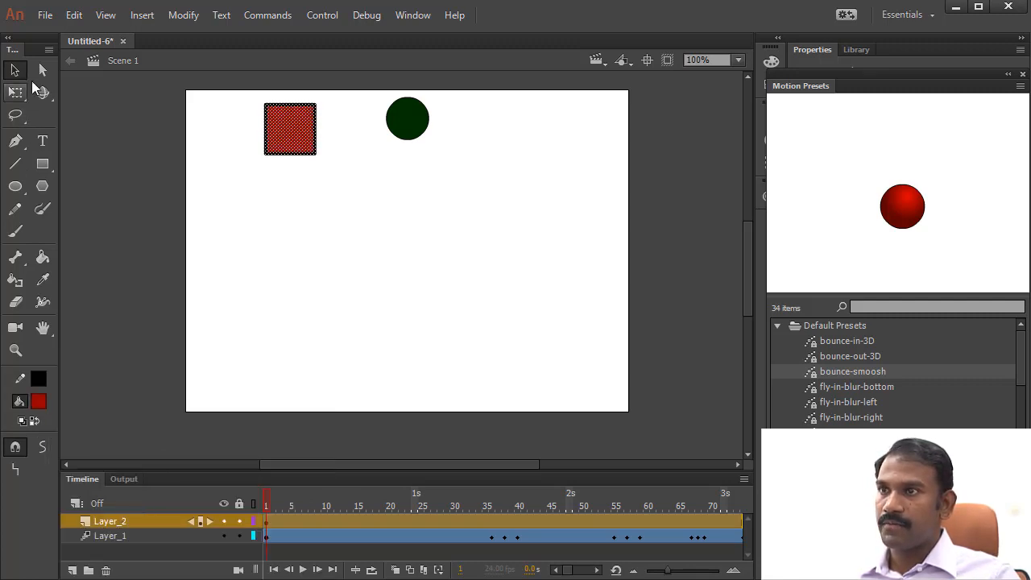
- Convert the red square to a movie clip symbol with the default name Symbol 1
{"action": "right_click", "coordinate": [290, 126]}
{"action": "left_click", "coordinate": [382, 518]}
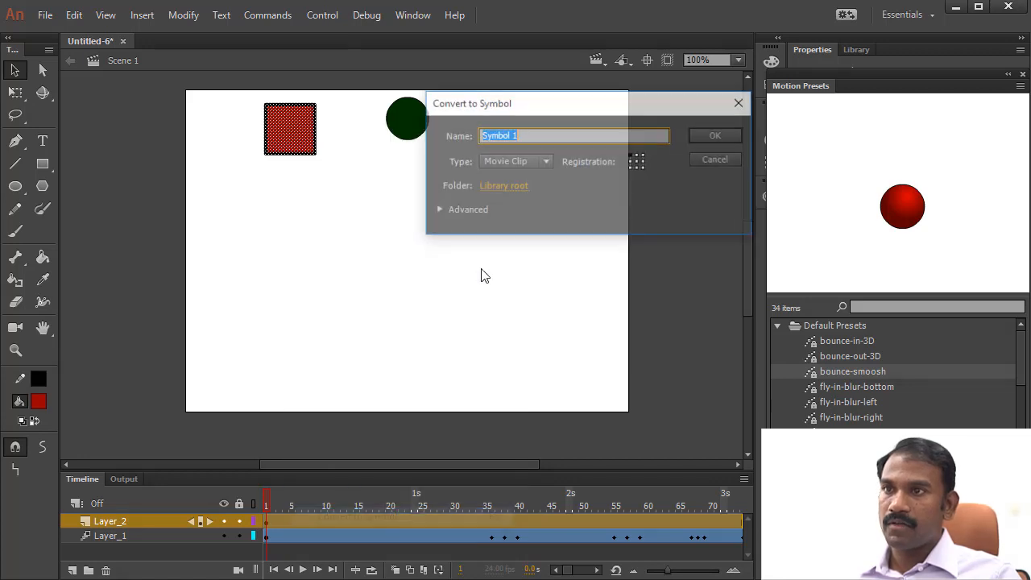
{"action": "left_click", "coordinate": [714, 136]}
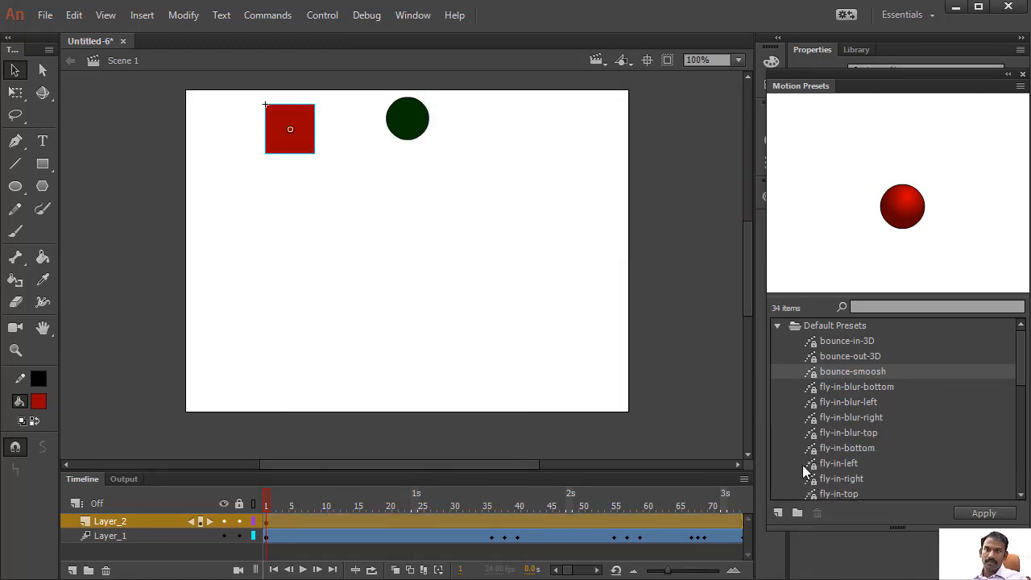
- Apply the bounce-smoosh motion preset to the red square and play the animation of both objects
{"action": "left_click", "coordinate": [993, 513]}
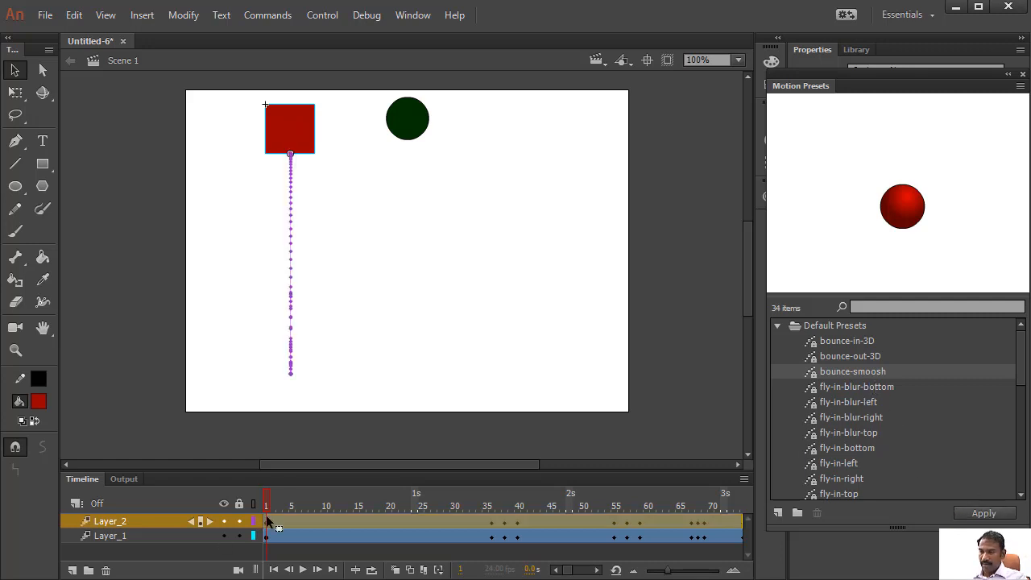
{"action": "key", "text": "Return"}
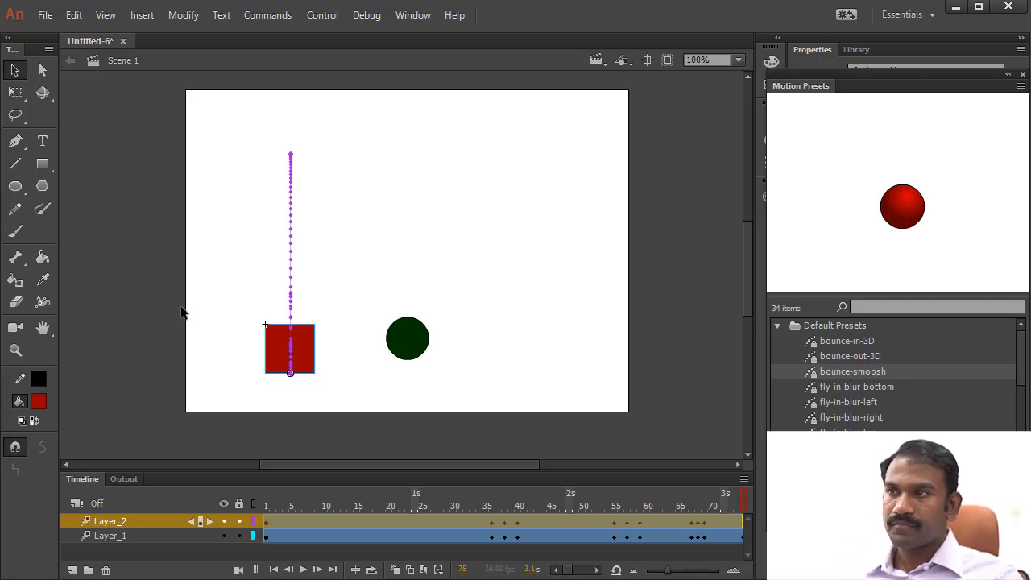
- Create a new ActionScript 3.0 document of 550 × 400 px at 24 fps
{"action": "left_click", "coordinate": [43, 15]}
{"action": "left_click", "coordinate": [59, 34]}
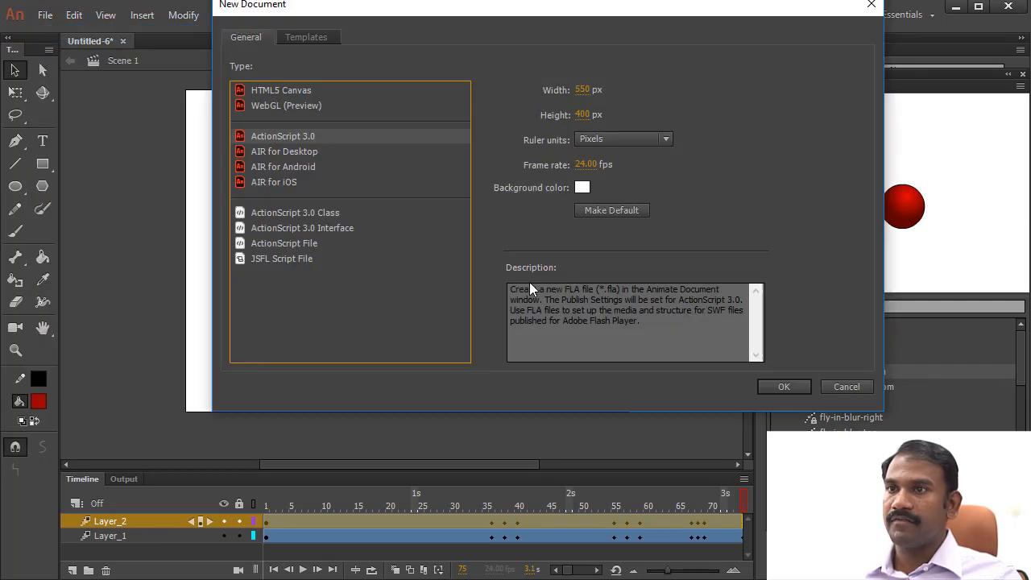
{"action": "left_click", "coordinate": [785, 388]}
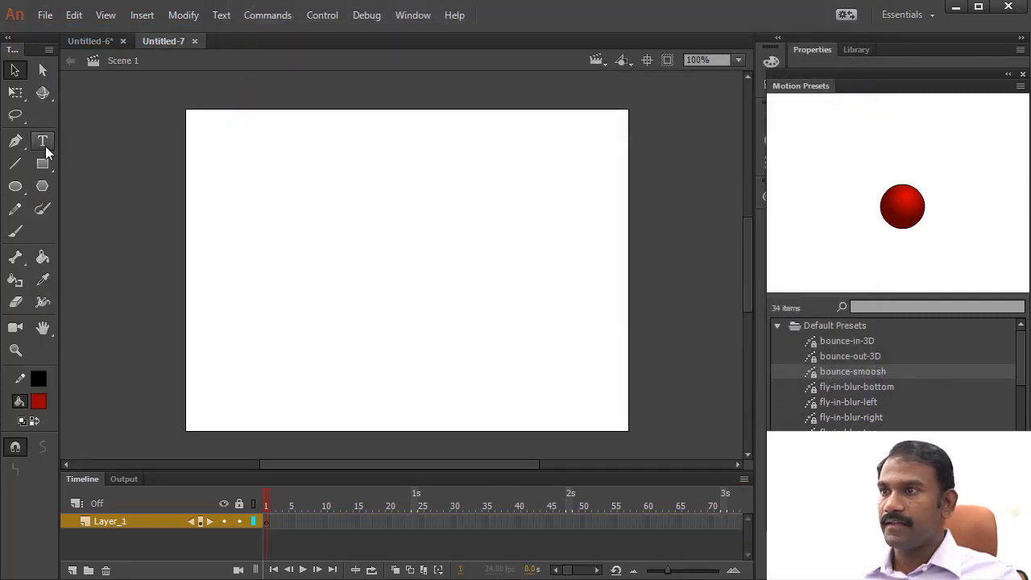
- Add the text REES3D in dark red and move it to the middle of the stage
{"action": "left_click", "coordinate": [43, 141]}
{"action": "left_click", "coordinate": [294, 276]}
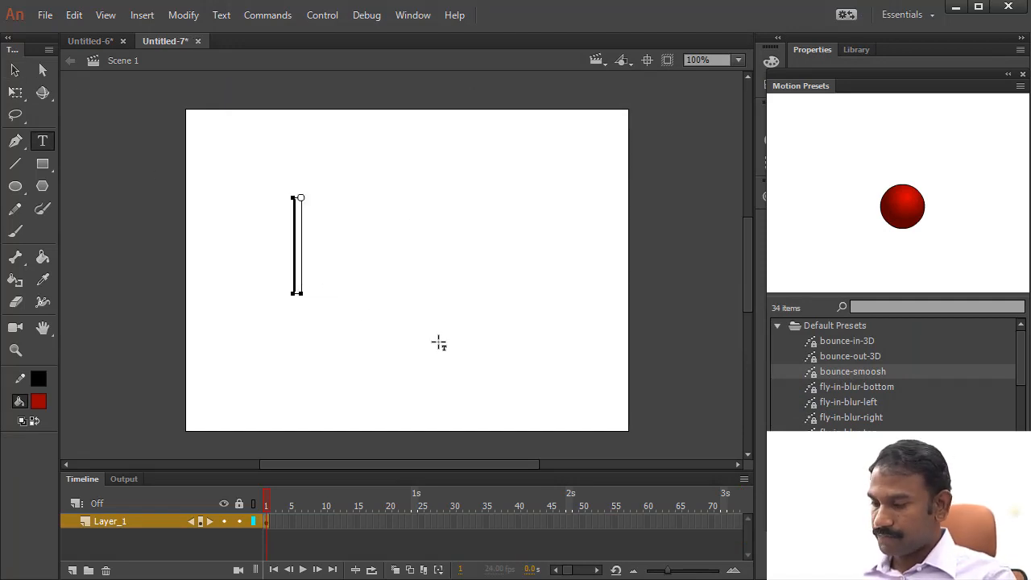
{"action": "type", "text": "REES3"}
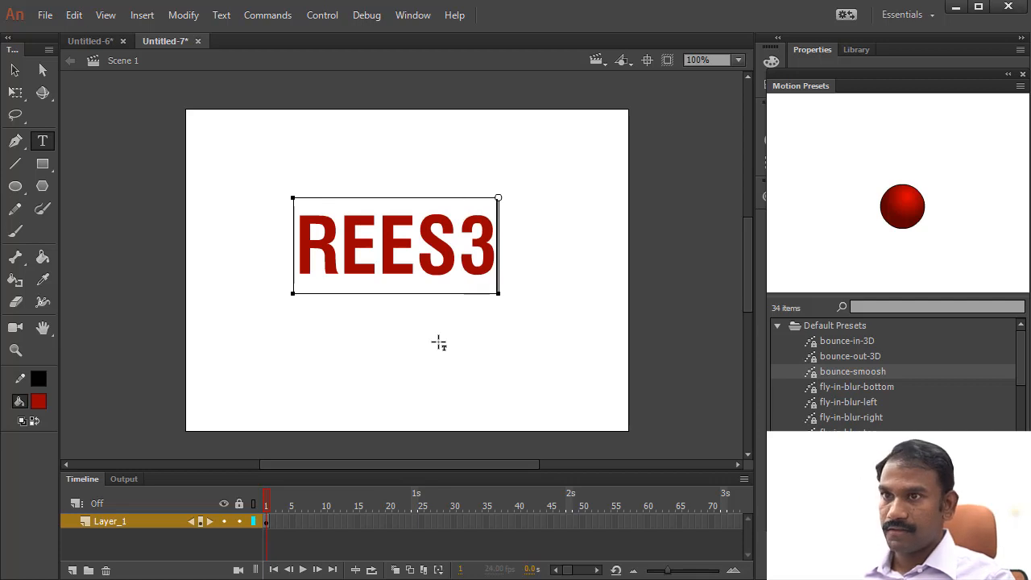
{"action": "type", "text": "D.com"}
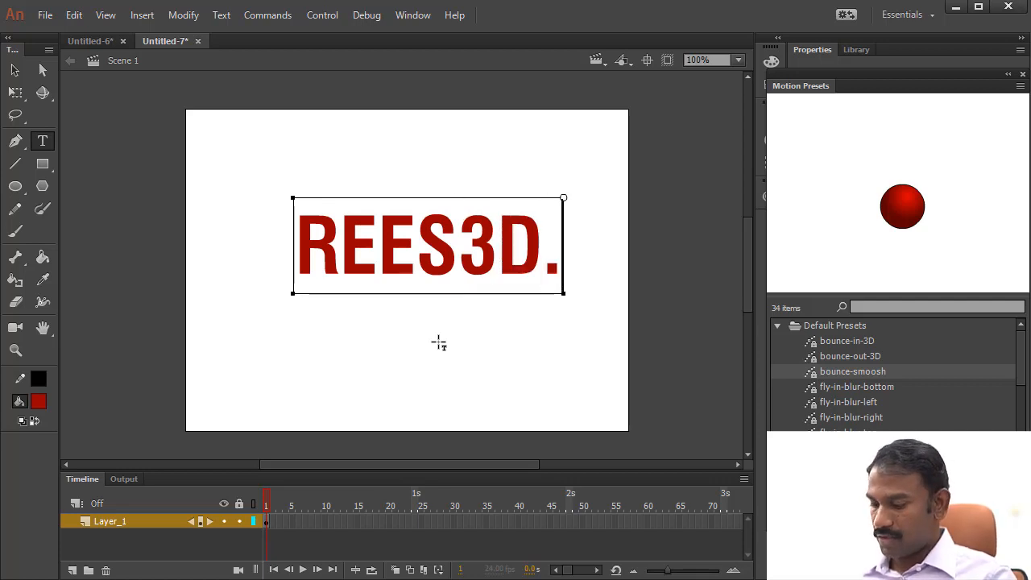
{"action": "key", "text": "BackSpace"}
{"action": "key", "text": "BackSpace"}
{"action": "key", "text": "BackSpace"}
{"action": "key", "text": "BackSpace"}
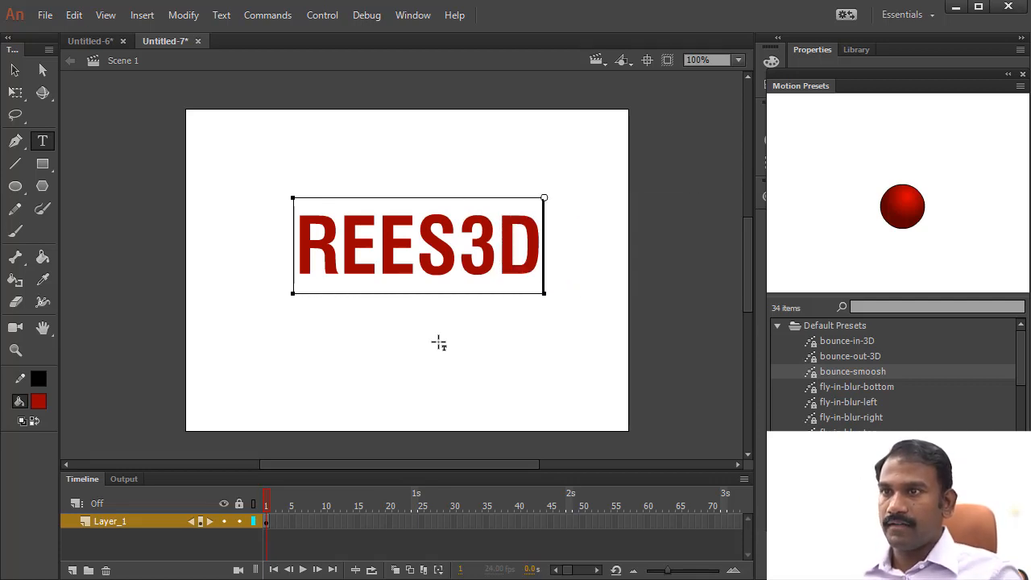
{"action": "left_click", "coordinate": [17, 72]}
{"action": "left_click_drag", "start_coordinate": [453, 260], "coordinate": [434, 272]}
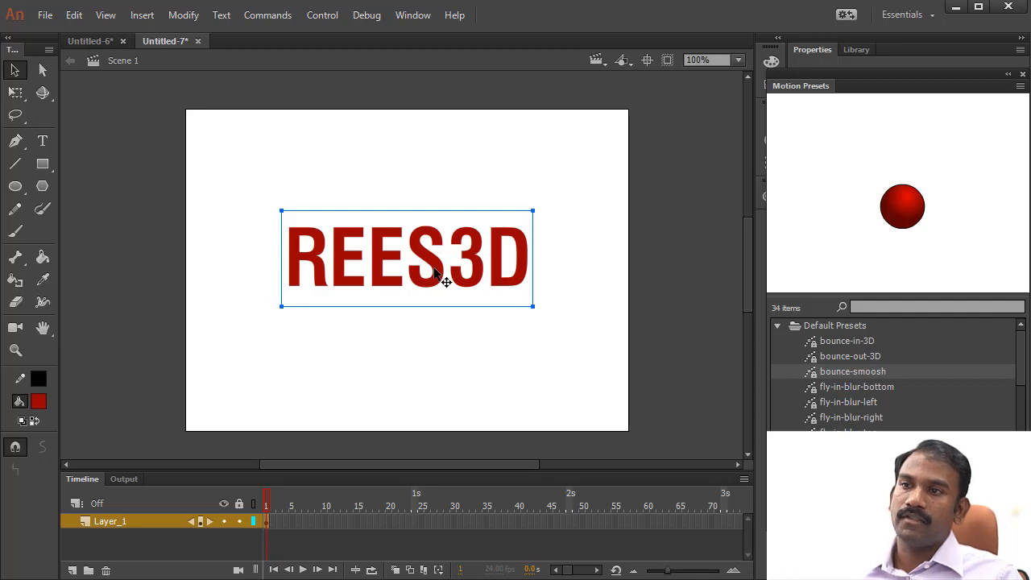
- Break the REES3D text apart into individual letters and select the first three letters one by one
{"action": "right_click", "coordinate": [434, 267]}
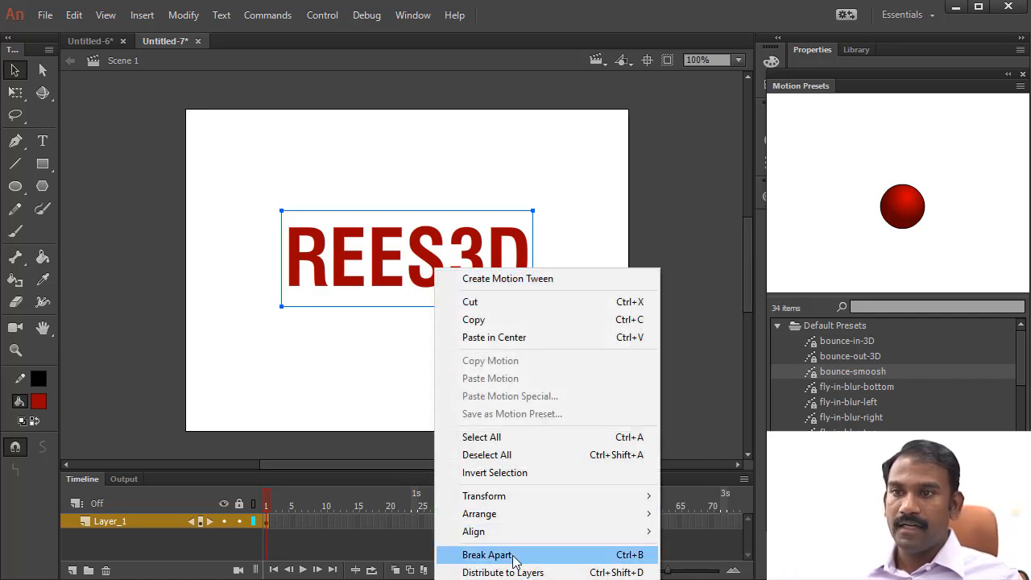
{"action": "left_click", "coordinate": [627, 558]}
{"action": "left_click", "coordinate": [473, 364]}
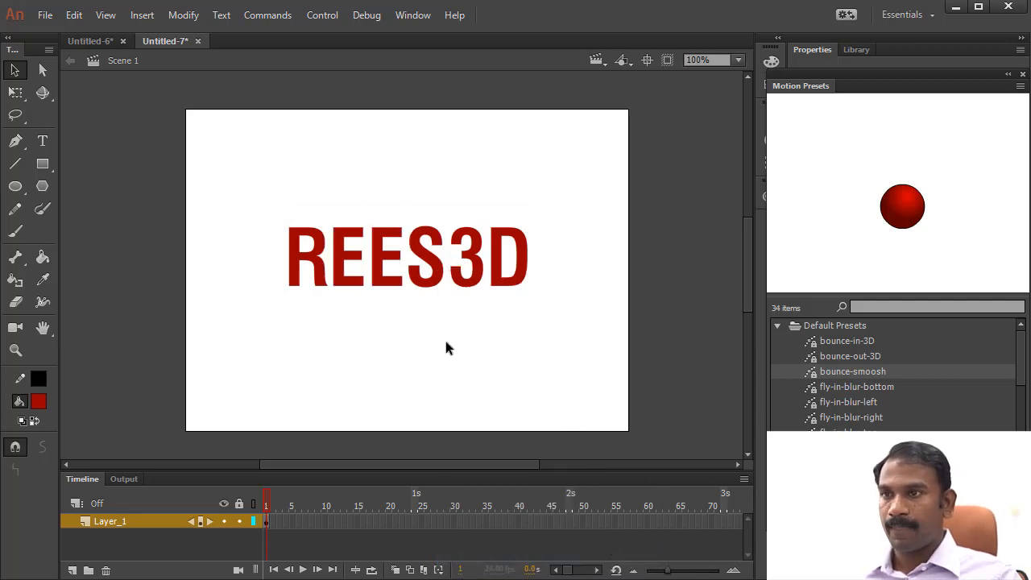
{"action": "left_click", "coordinate": [304, 241]}
{"action": "left_click", "coordinate": [346, 254]}
{"action": "left_click", "coordinate": [391, 259]}
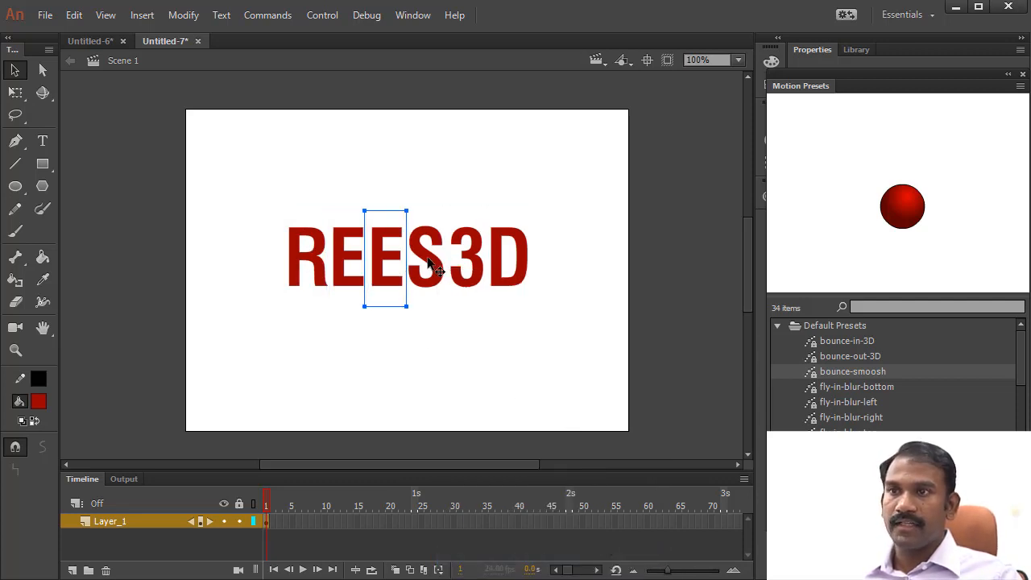
- Select all six letters of REES3D together and distribute them to separate layers
{"action": "left_click", "coordinate": [423, 265]}
{"action": "left_click", "coordinate": [467, 268]}
{"action": "left_click", "coordinate": [503, 274]}
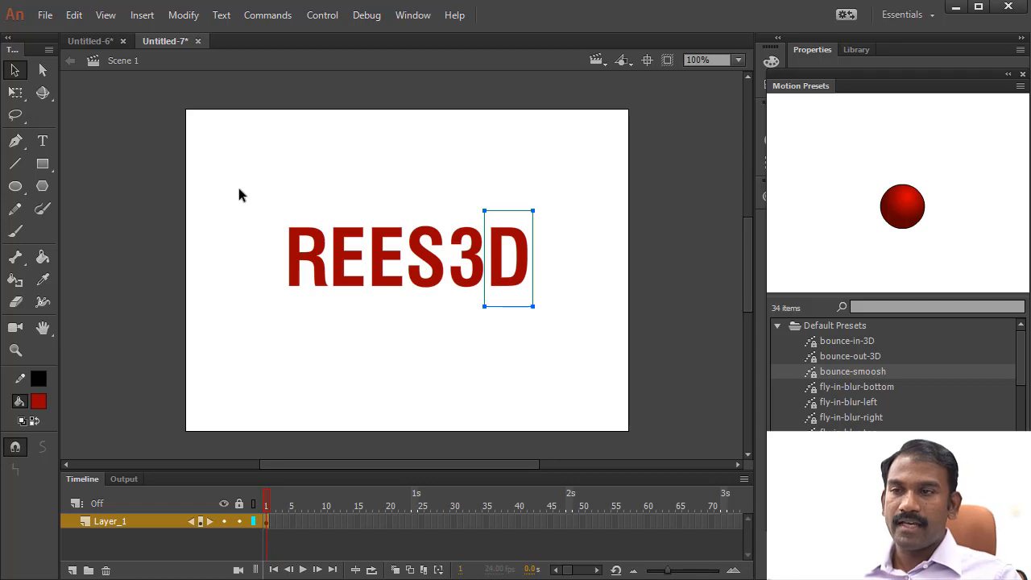
{"action": "left_click_drag", "start_coordinate": [239, 195], "coordinate": [558, 337]}
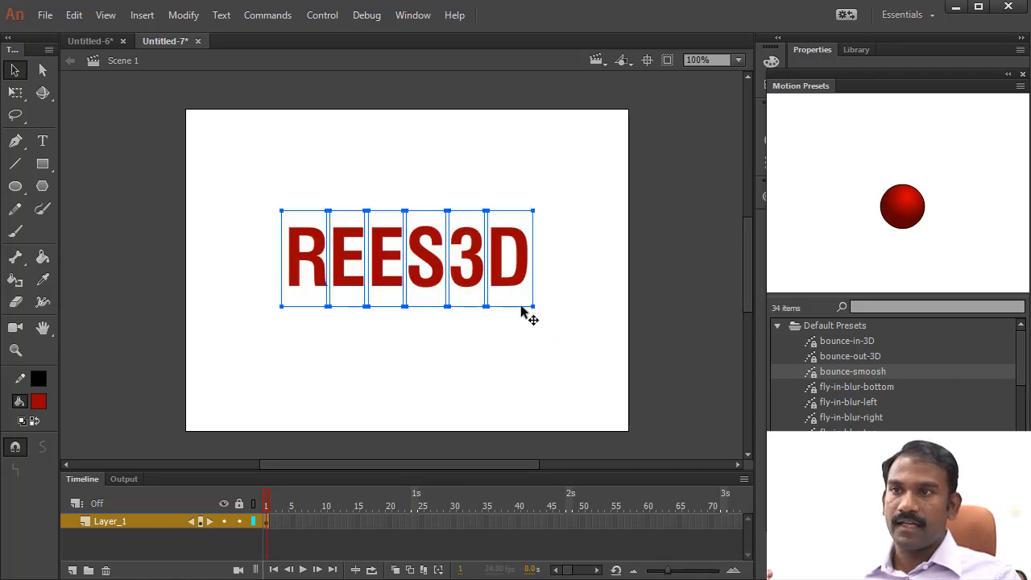
{"action": "right_click", "coordinate": [498, 250]}
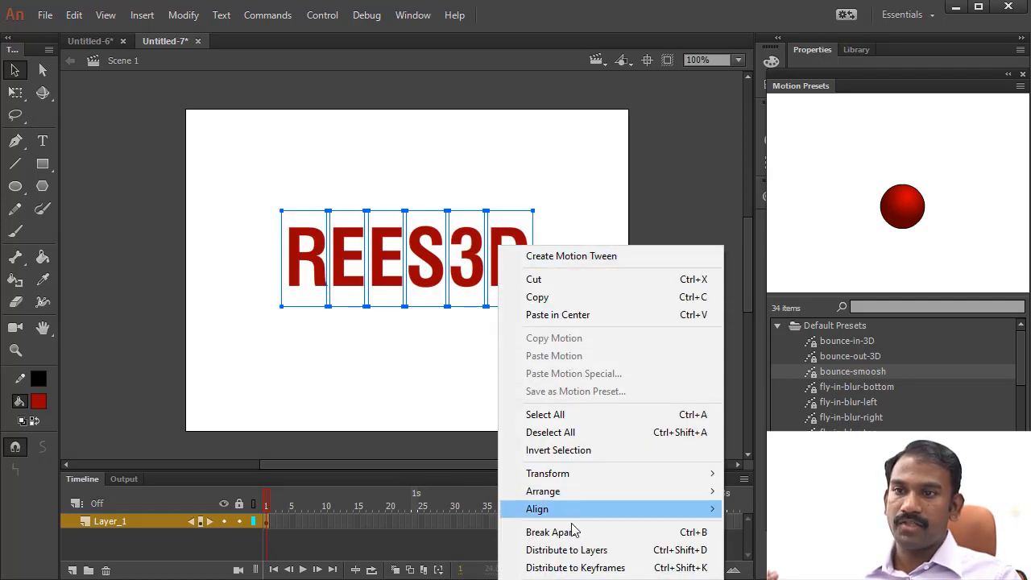
{"action": "left_click", "coordinate": [694, 556]}
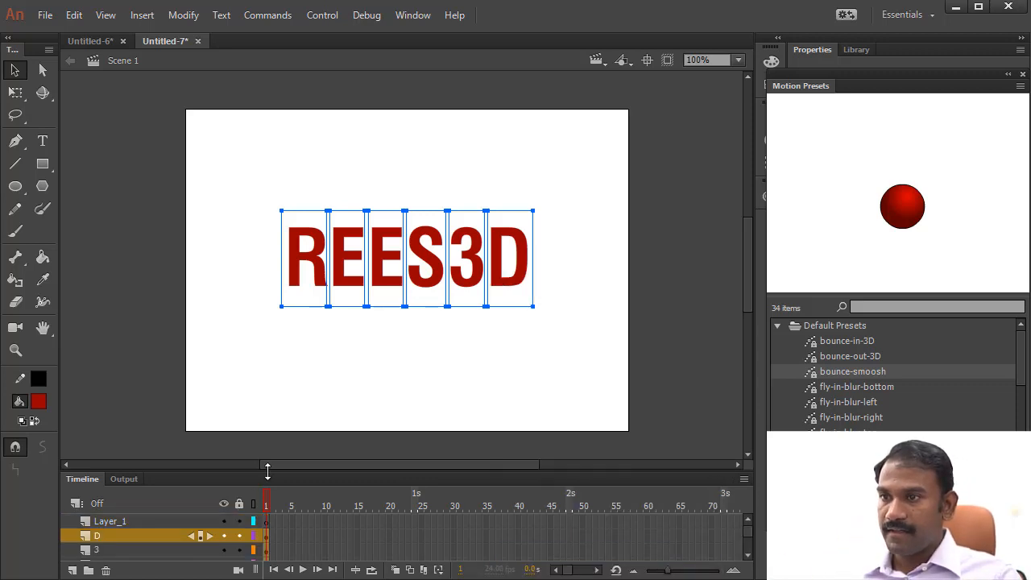
- Enlarge the timeline to show every letter layer and check the R layer and the first E layer
{"action": "left_click_drag", "start_coordinate": [268, 470], "coordinate": [265, 343]}
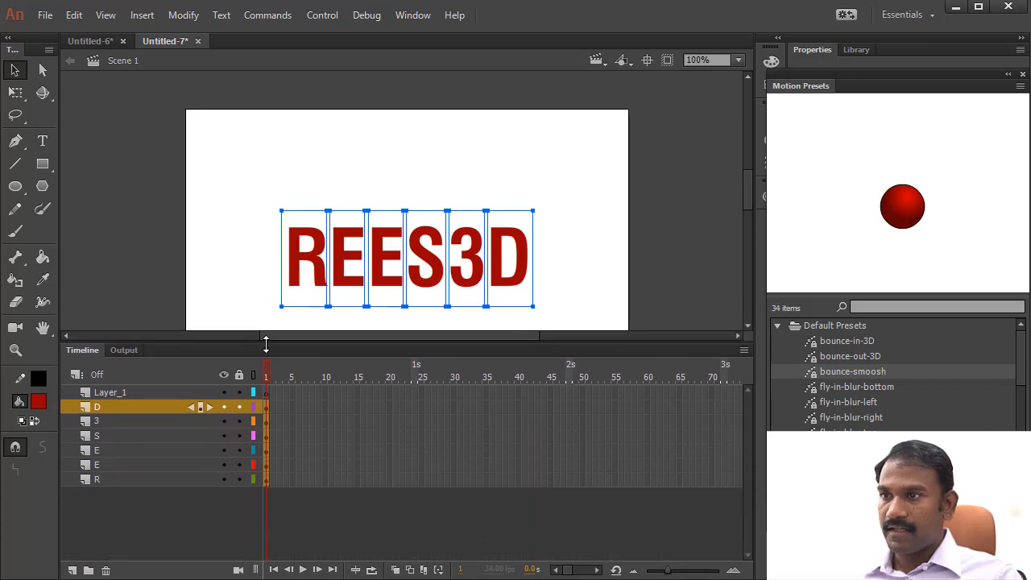
{"action": "left_click", "coordinate": [102, 479]}
{"action": "left_click", "coordinate": [105, 464]}
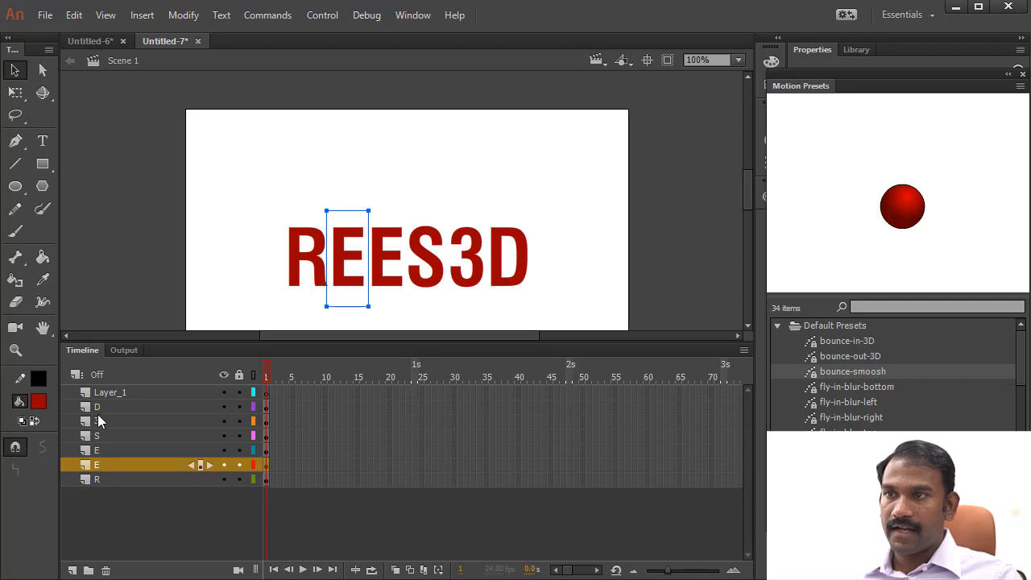
{"action": "left_click", "coordinate": [124, 499]}
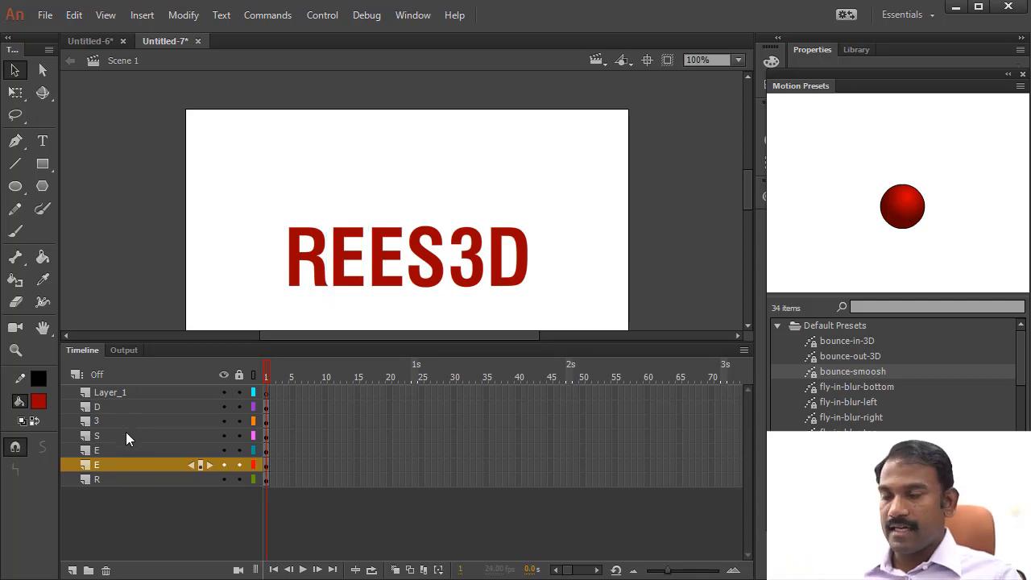
- Delete the empty Layer_1 from the timeline
{"action": "left_click", "coordinate": [100, 390]}
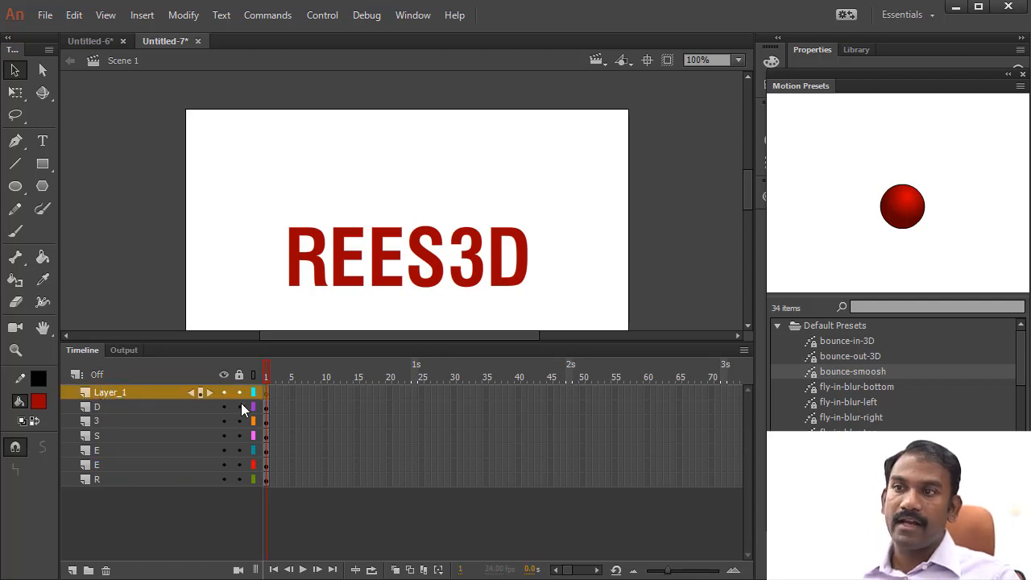
{"action": "right_click", "coordinate": [148, 396]}
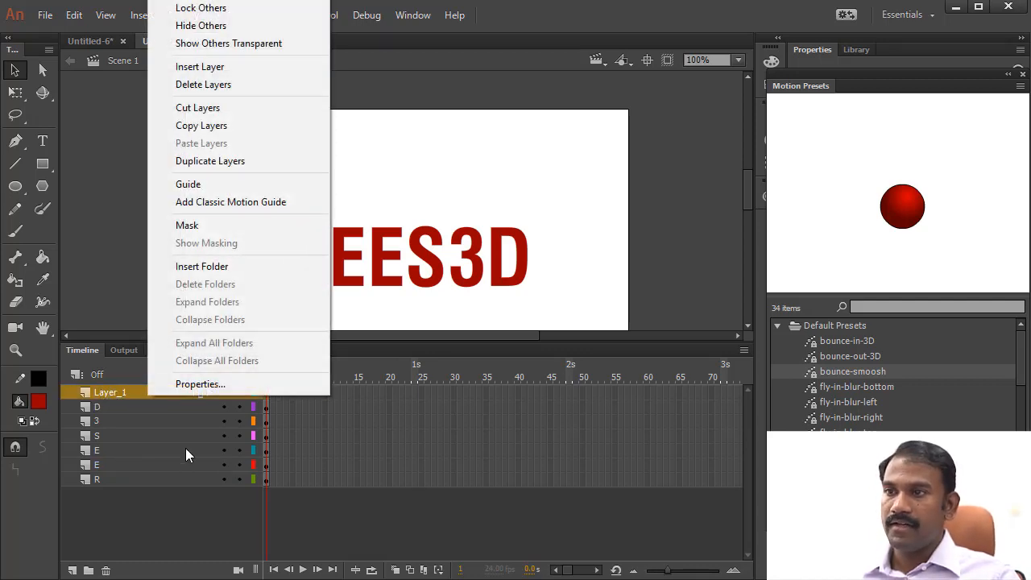
{"action": "left_click", "coordinate": [110, 392]}
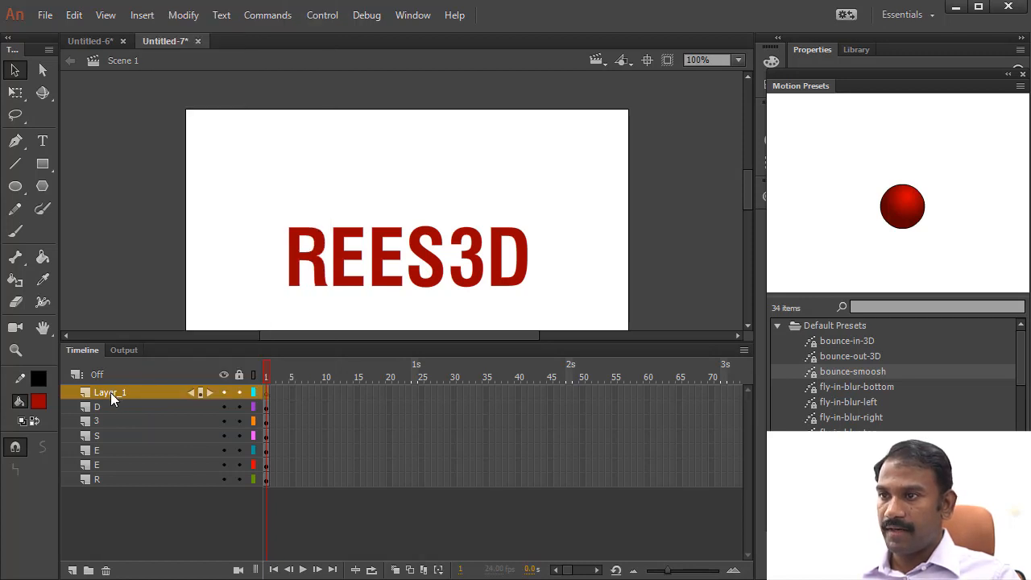
{"action": "left_click", "coordinate": [106, 570]}
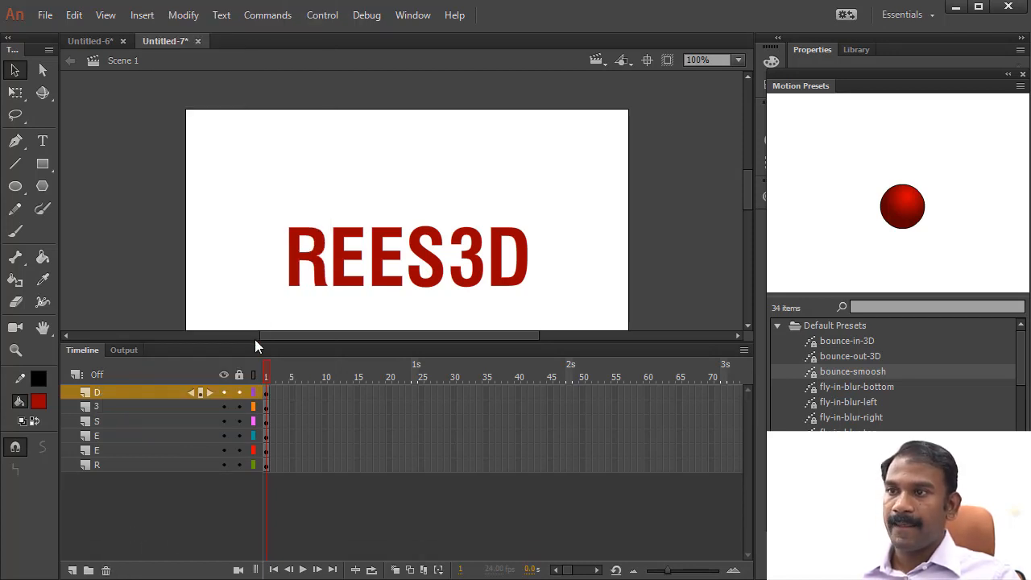
- Convert the letter R into a movie clip symbol, keeping the default name
{"action": "left_click", "coordinate": [326, 270]}
{"action": "left_click", "coordinate": [358, 269]}
{"action": "left_click", "coordinate": [393, 270]}
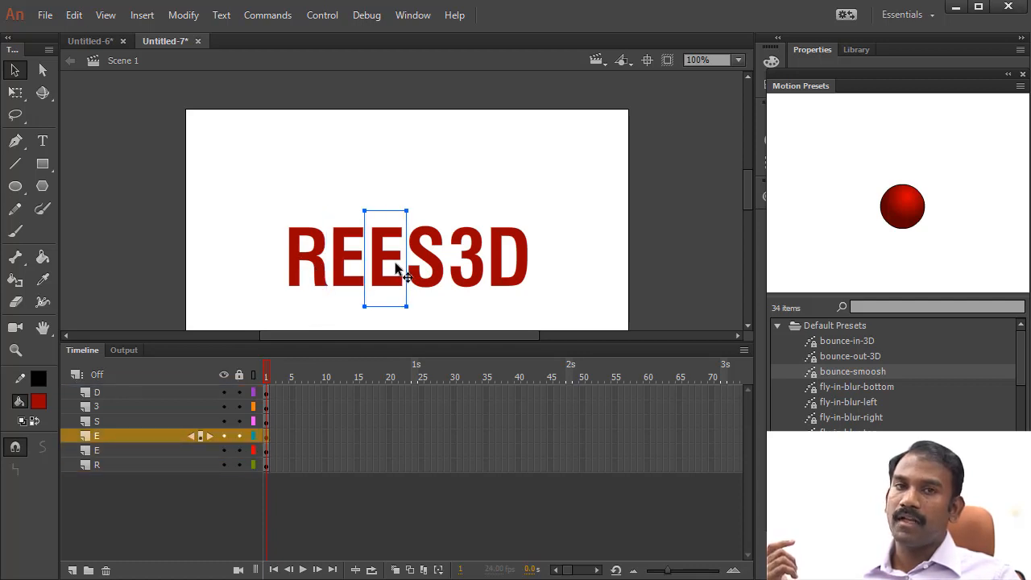
{"action": "left_click", "coordinate": [307, 262]}
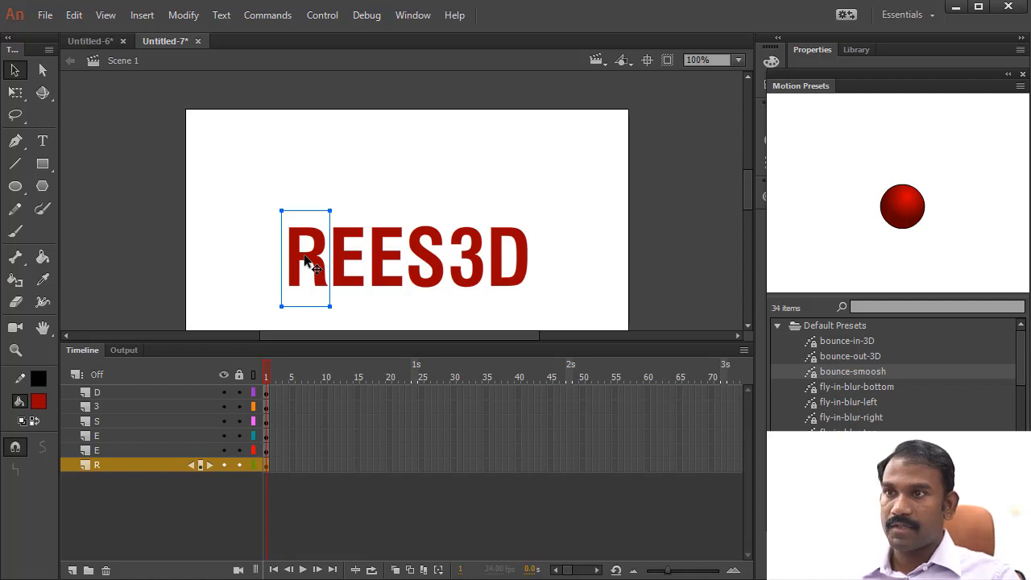
{"action": "right_click", "coordinate": [321, 250]}
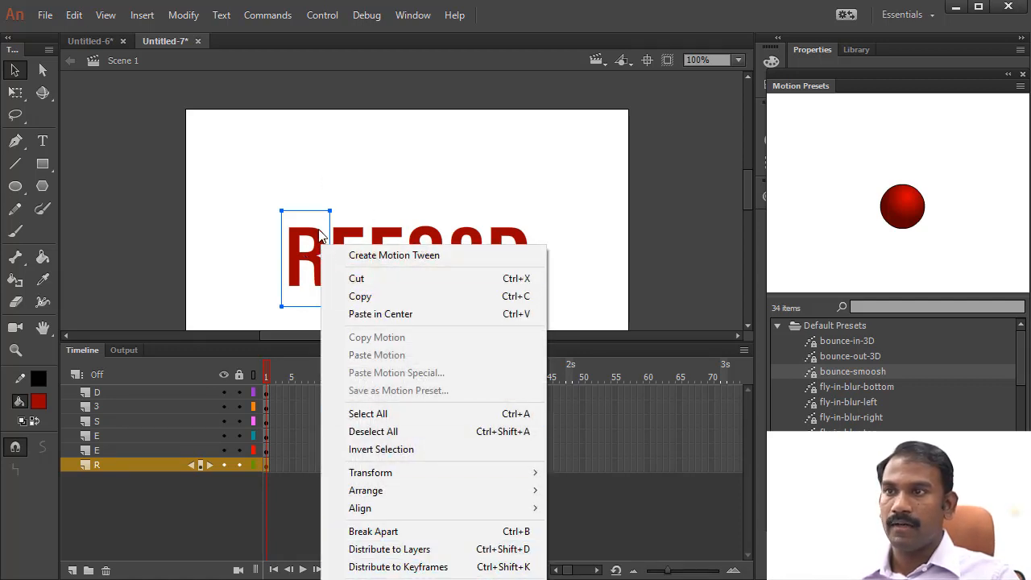
{"action": "left_click", "coordinate": [183, 15]}
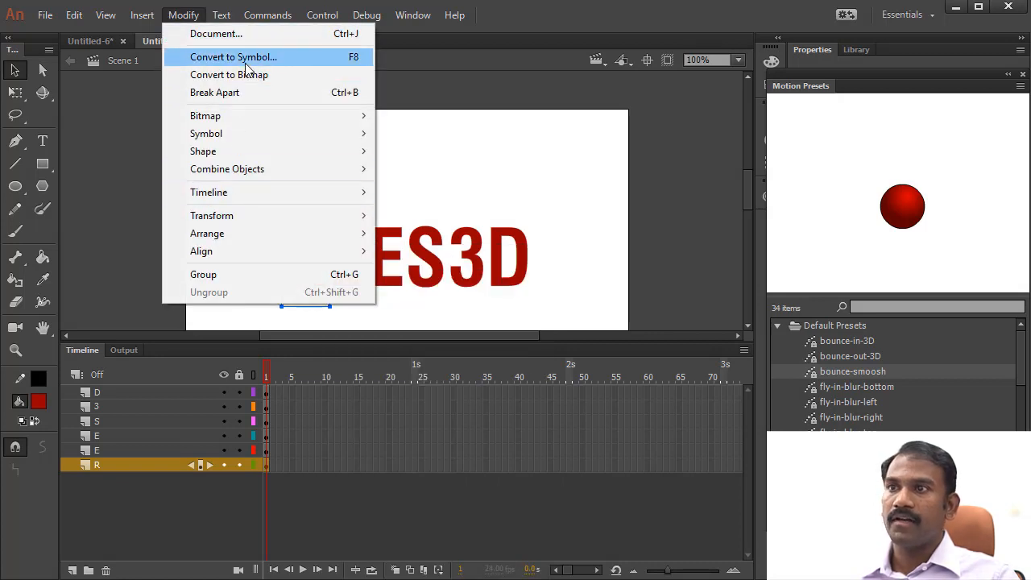
{"action": "left_click", "coordinate": [555, 24]}
{"action": "key", "text": "F8"}
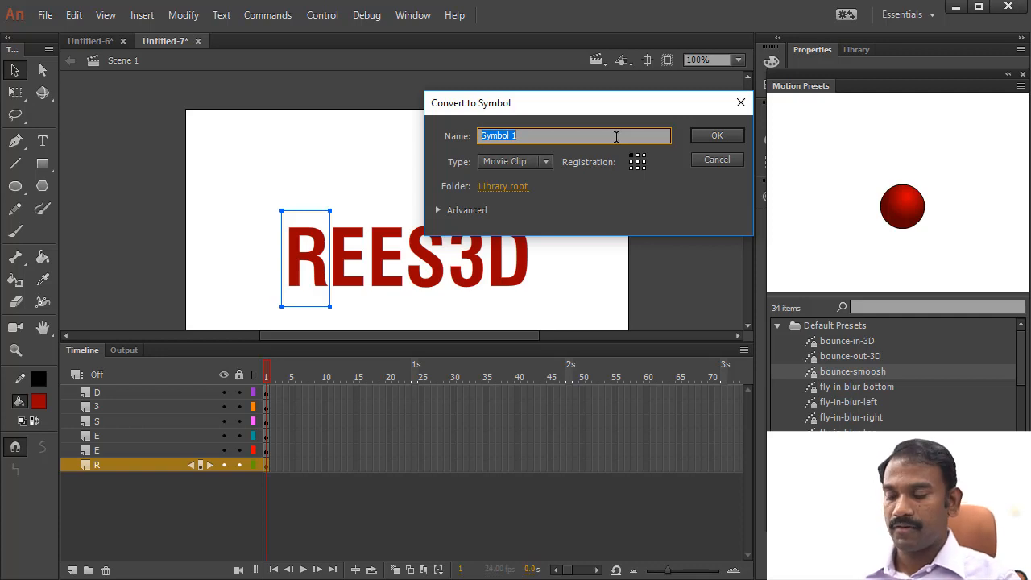
{"action": "key", "text": "Return"}
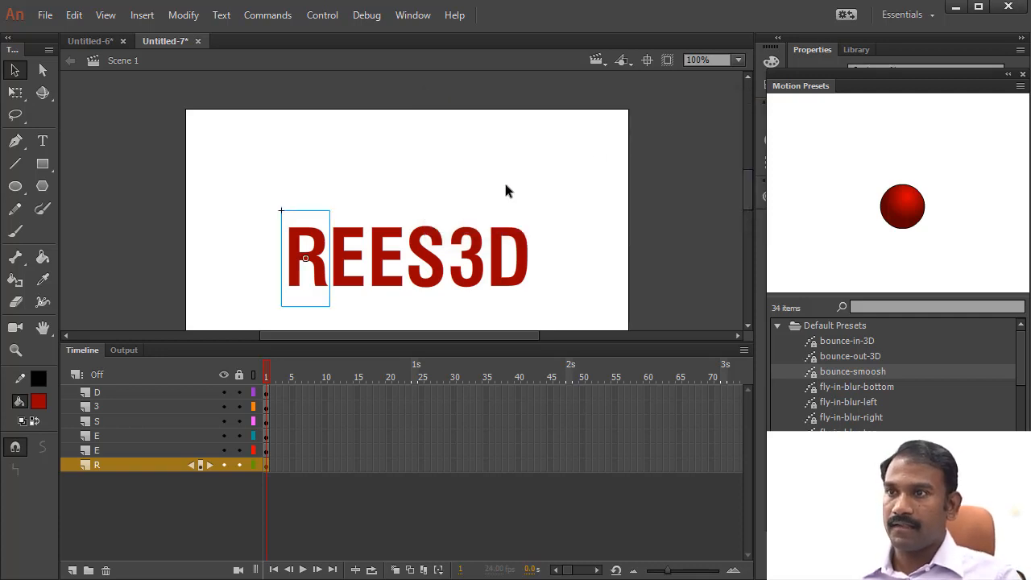
- Convert each of the two E letters into its own movie clip symbol with the default name
{"action": "left_click", "coordinate": [344, 254]}
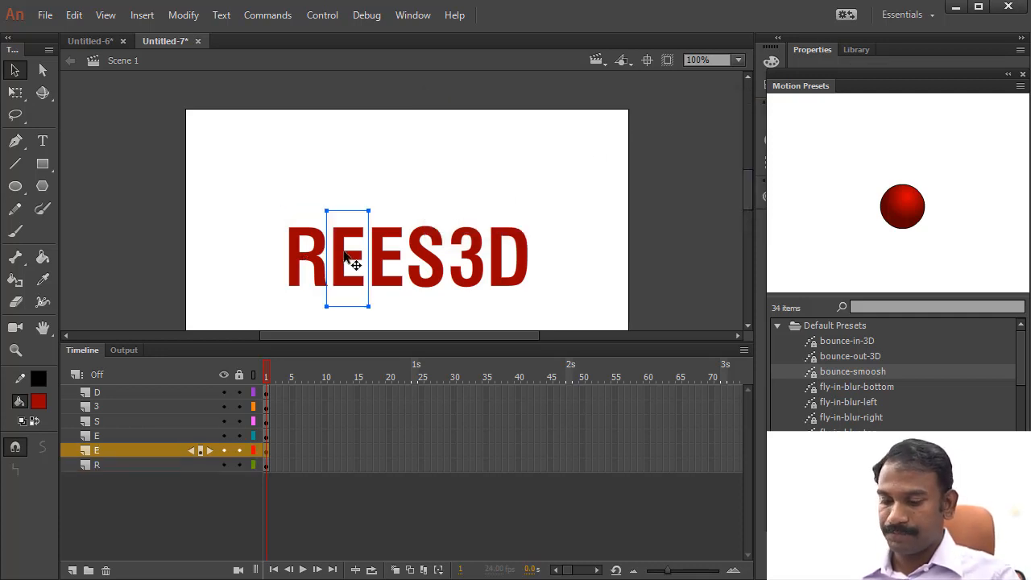
{"action": "key", "text": "F8"}
{"action": "key", "text": "Return"}
{"action": "left_click", "coordinate": [384, 265]}
{"action": "key", "text": "F8"}
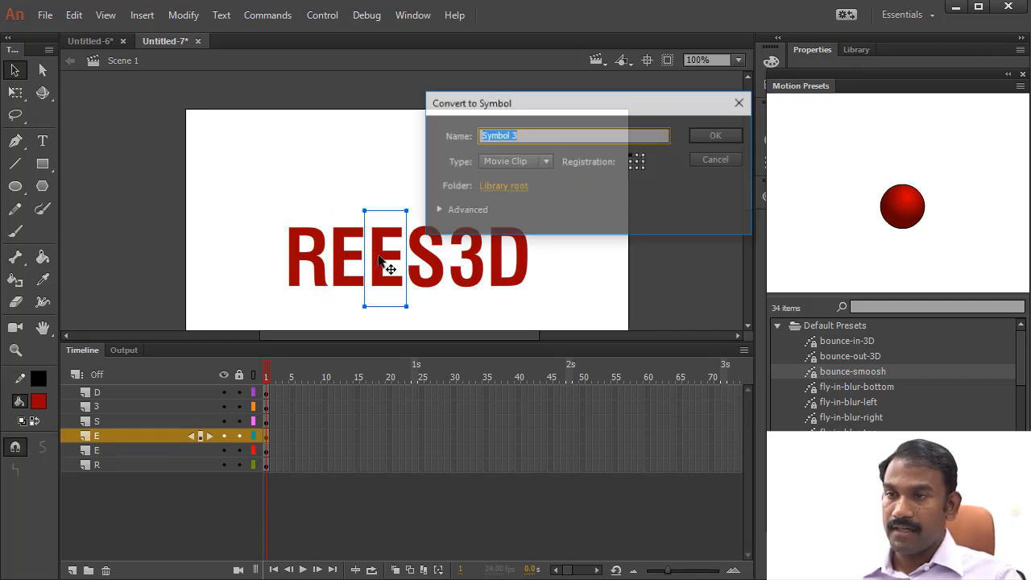
{"action": "key", "text": "Return"}
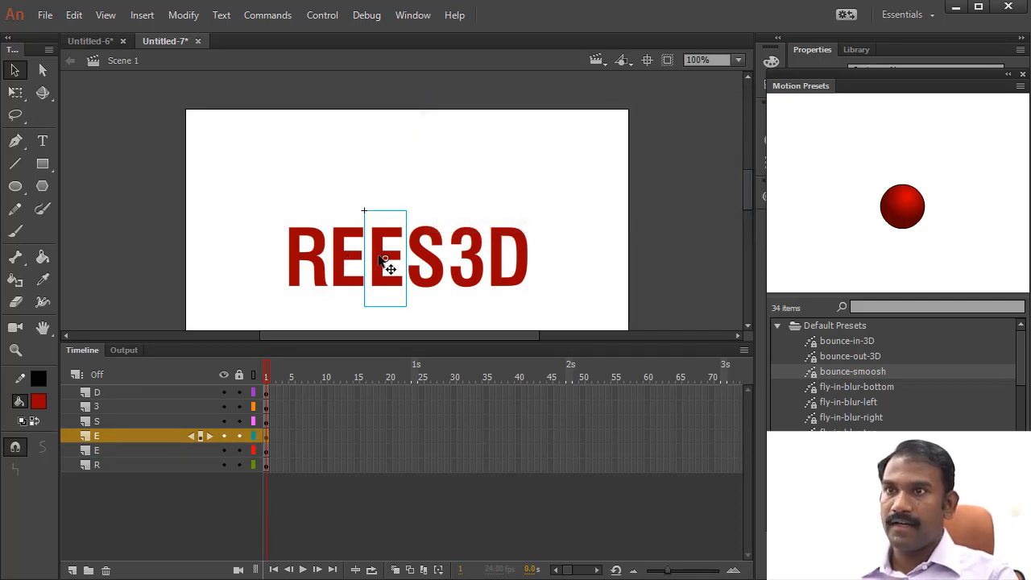
- Convert the characters S, 3 and D one by one into movie clip symbols with default names, then clear the selection
{"action": "left_click", "coordinate": [429, 272]}
{"action": "key", "text": "F8"}
{"action": "key", "text": "Return"}
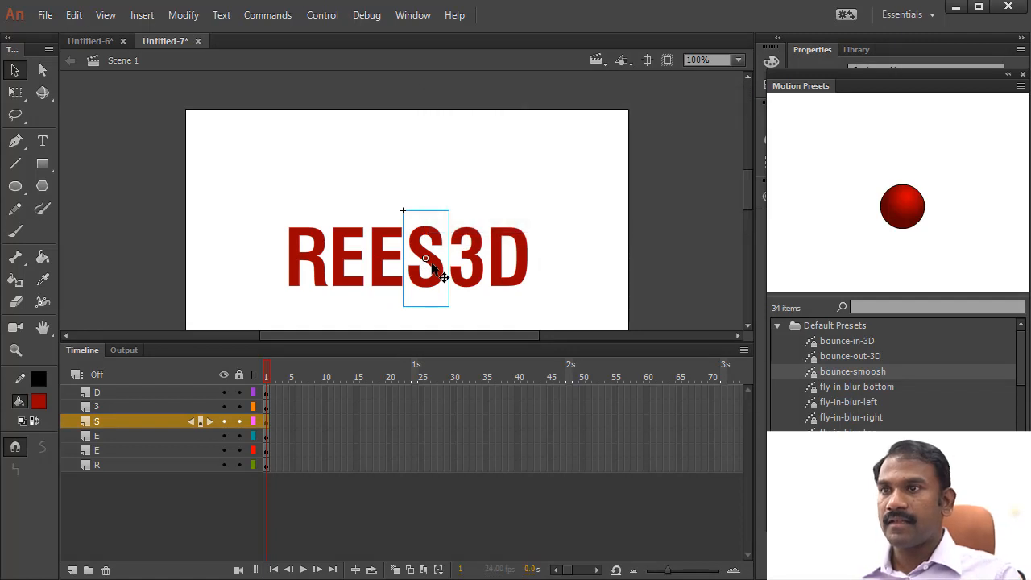
{"action": "left_click", "coordinate": [472, 265]}
{"action": "key", "text": "F8"}
{"action": "key", "text": "Return"}
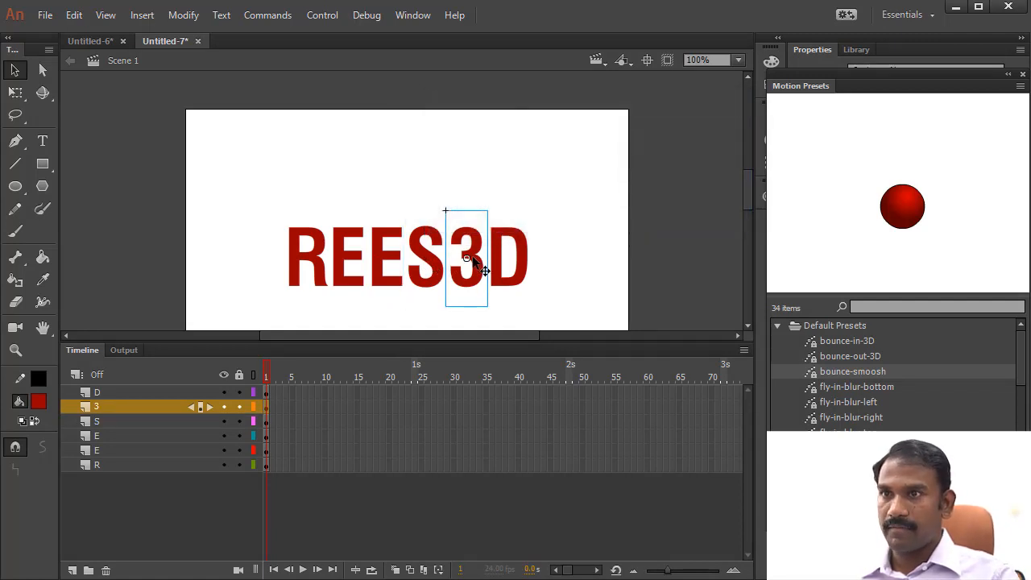
{"action": "left_click", "coordinate": [500, 259]}
{"action": "key", "text": "F8"}
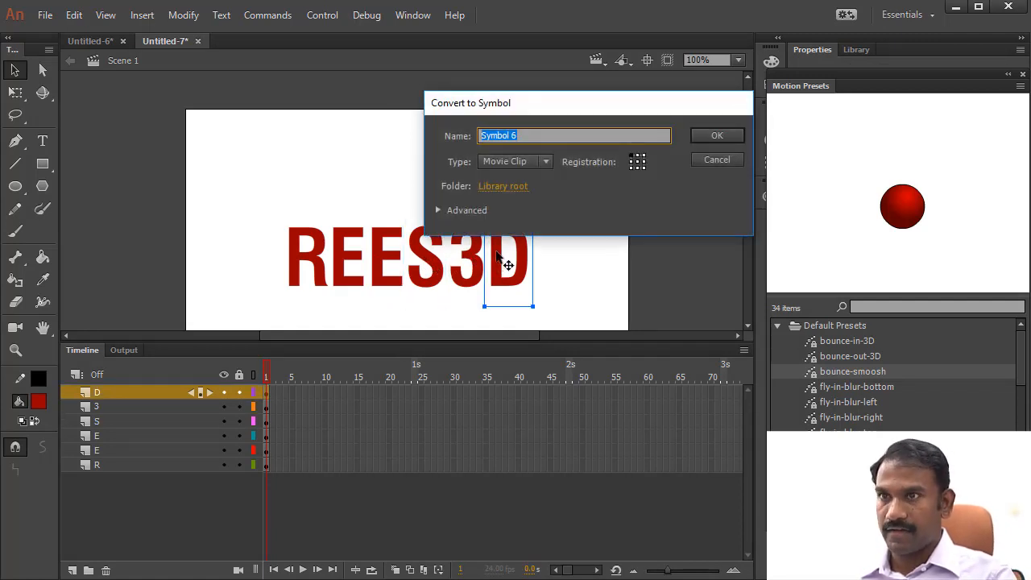
{"action": "key", "text": "Return"}
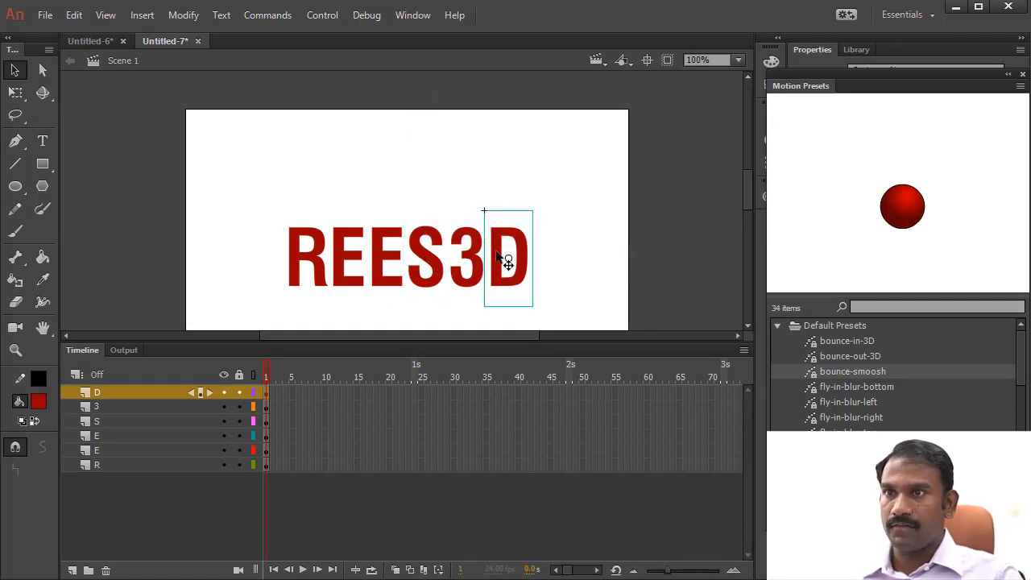
{"action": "left_click", "coordinate": [572, 250]}
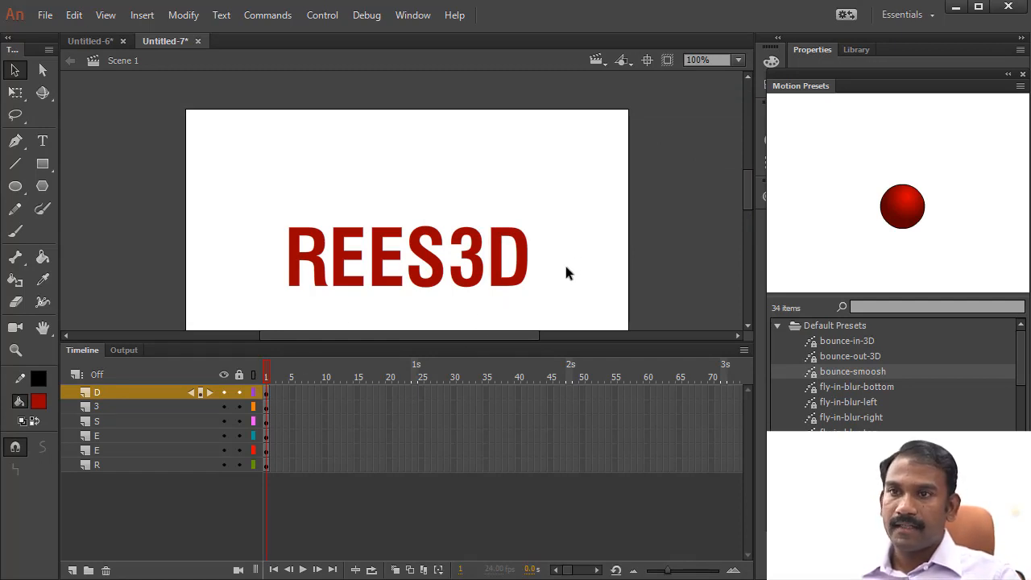
- Create a motion tween on the R layer and return the playhead to frame 1
{"action": "left_click", "coordinate": [310, 256]}
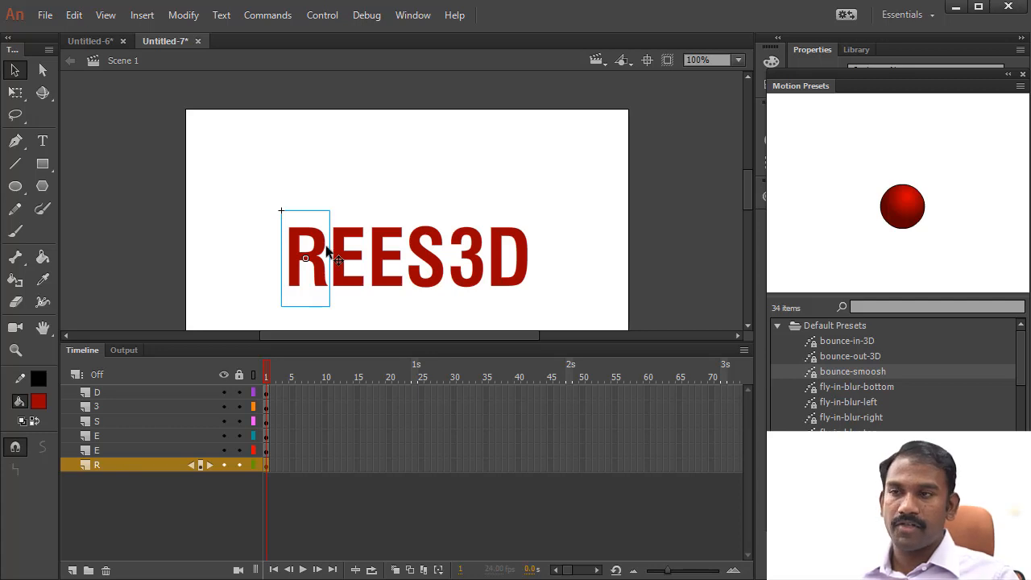
{"action": "left_click", "coordinate": [275, 480]}
{"action": "right_click", "coordinate": [269, 467]}
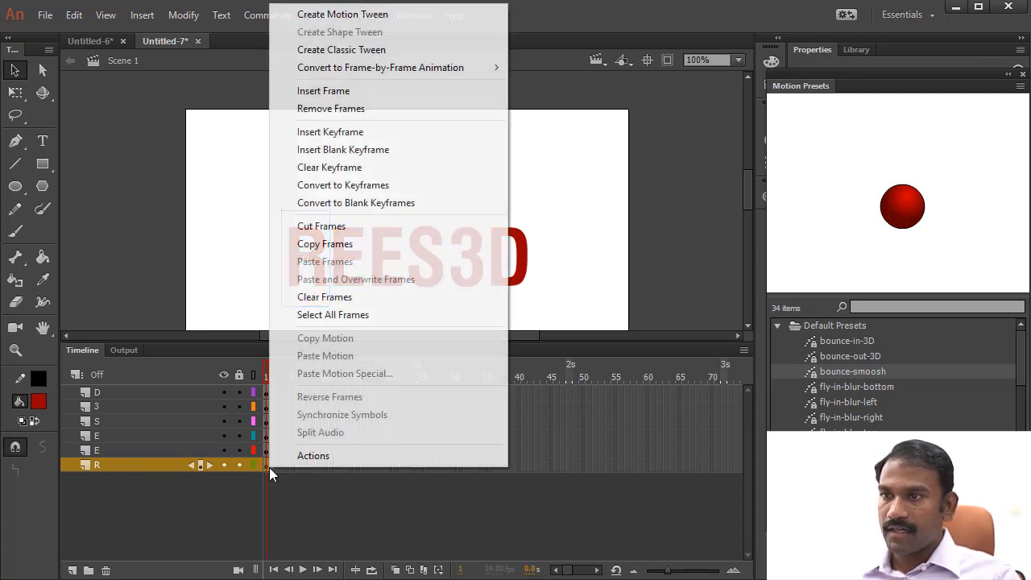
{"action": "left_click", "coordinate": [327, 21]}
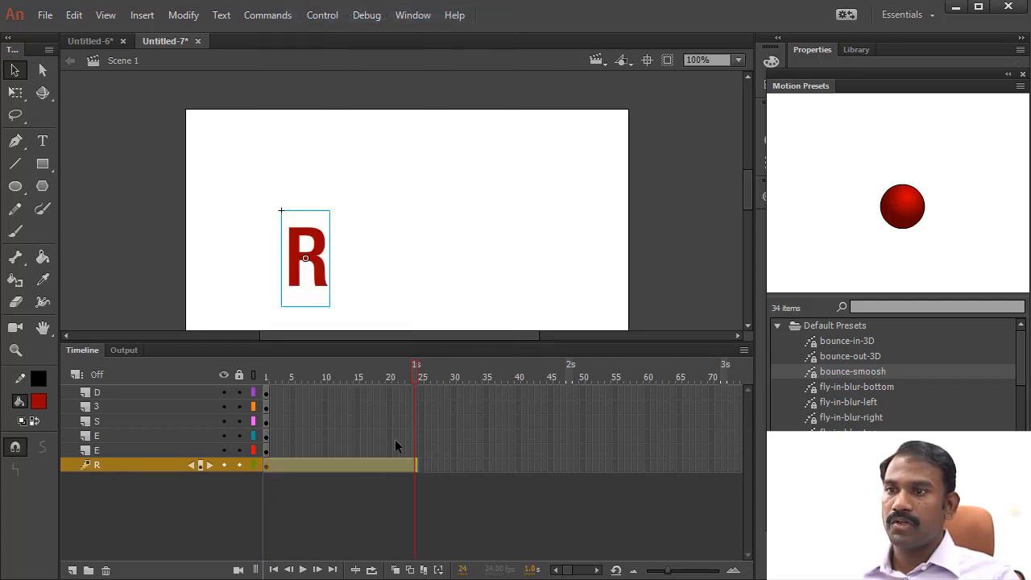
{"action": "left_click_drag", "start_coordinate": [373, 365], "coordinate": [244, 369]}
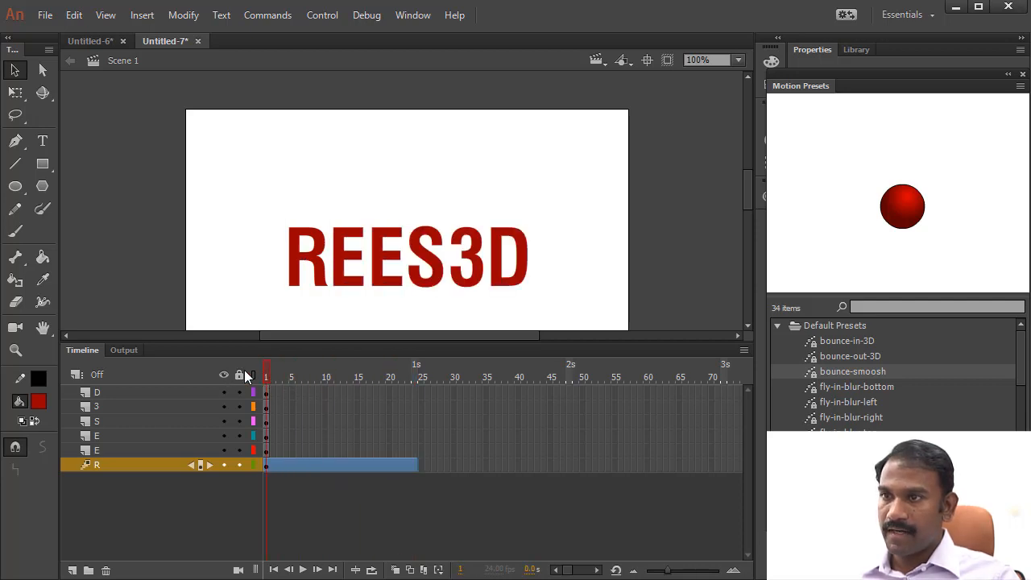
- Insert a keyframe for all properties at frame 24 of the R layer's motion tween
{"action": "left_click", "coordinate": [324, 272]}
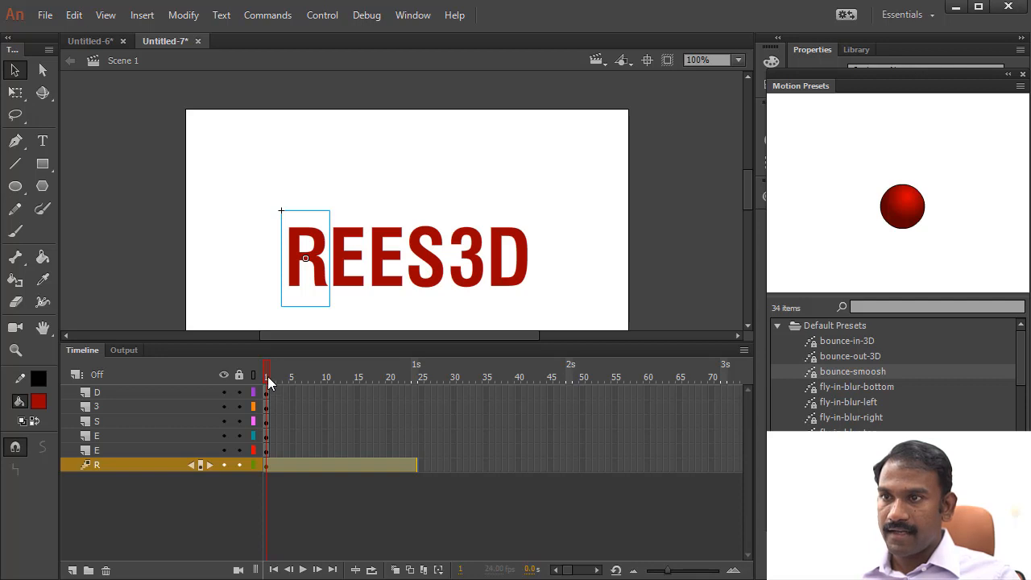
{"action": "left_click_drag", "start_coordinate": [269, 378], "coordinate": [331, 378]}
{"action": "left_click_drag", "start_coordinate": [409, 382], "coordinate": [416, 382]}
{"action": "left_click", "coordinate": [316, 254]}
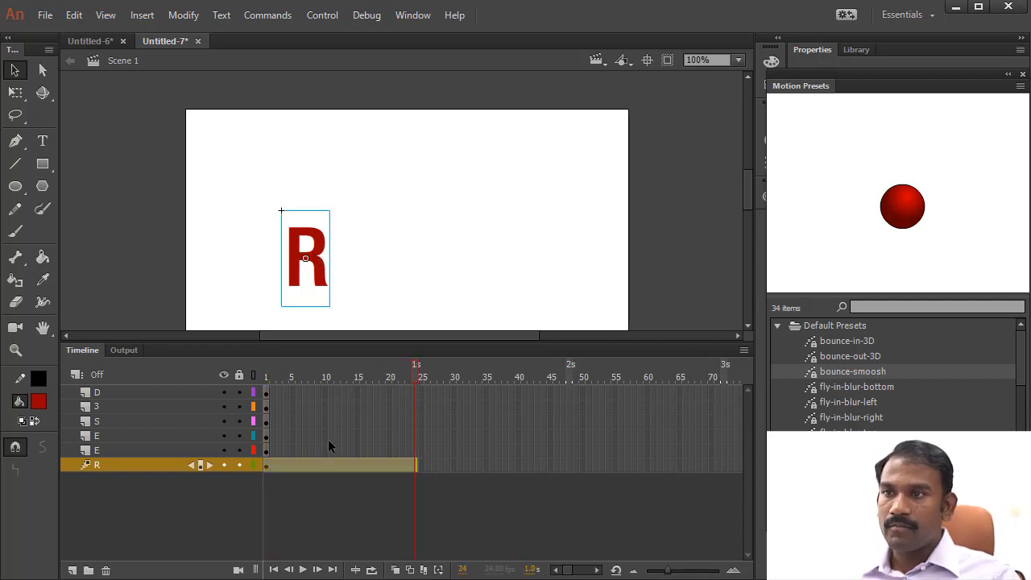
{"action": "left_click", "coordinate": [408, 465]}
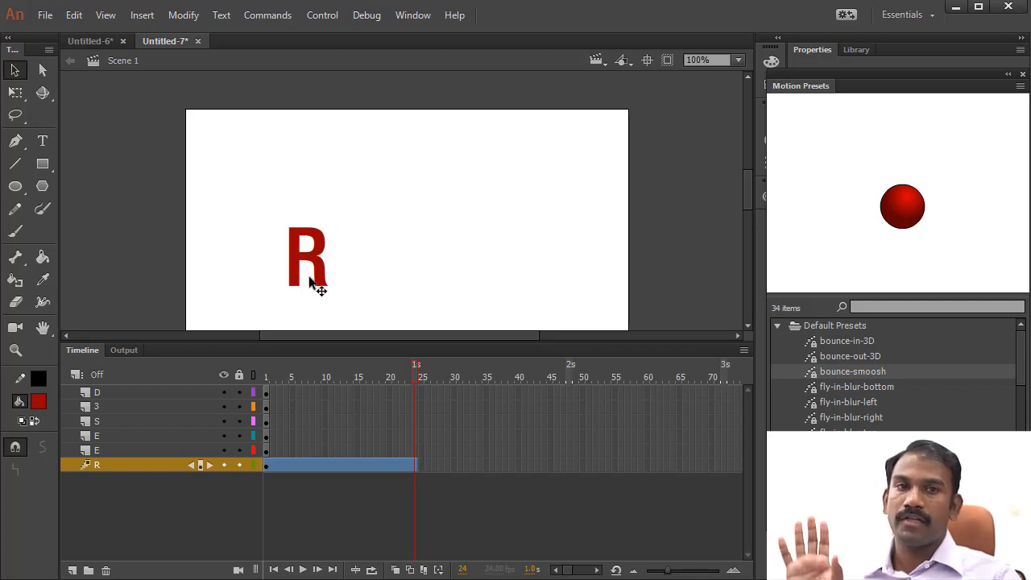
{"action": "right_click", "coordinate": [410, 465]}
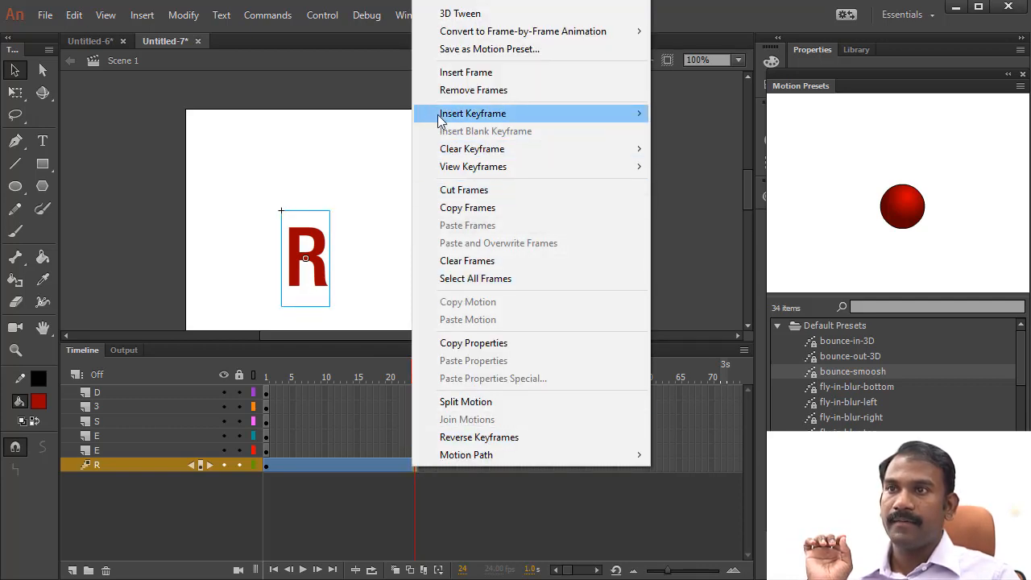
{"action": "mouse_move", "coordinate": [444, 120]}
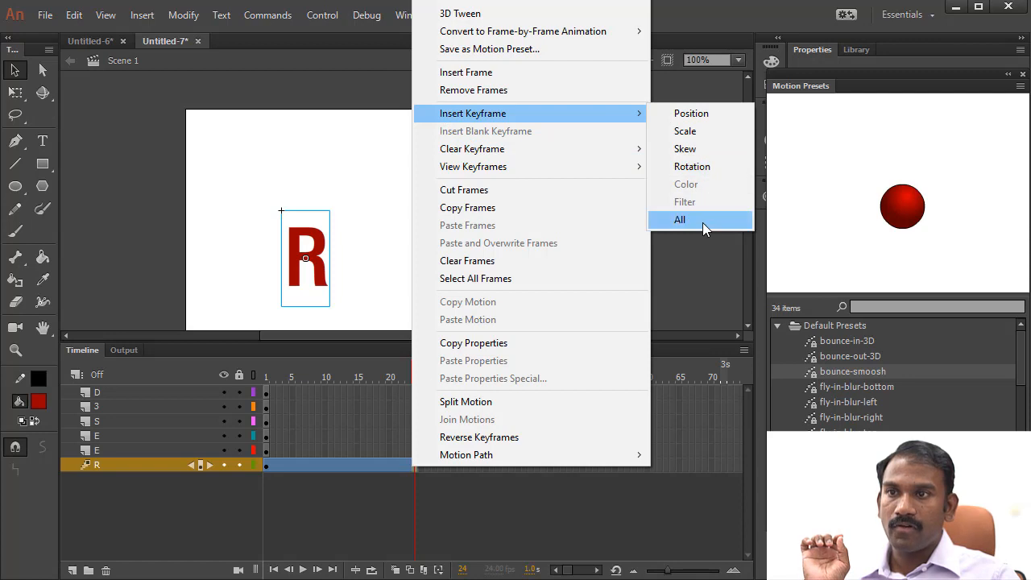
{"action": "left_click", "coordinate": [702, 222]}
{"action": "left_click", "coordinate": [451, 484]}
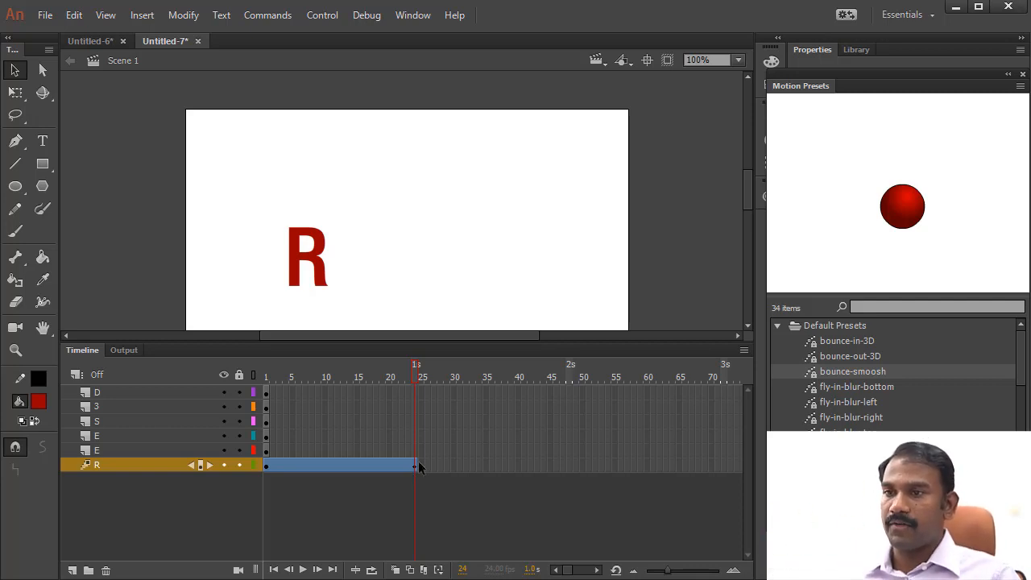
- At frame 1, squash the letter R vertically into a thin strip about 8 px high with Free Transform
{"action": "left_click_drag", "start_coordinate": [406, 377], "coordinate": [268, 374]}
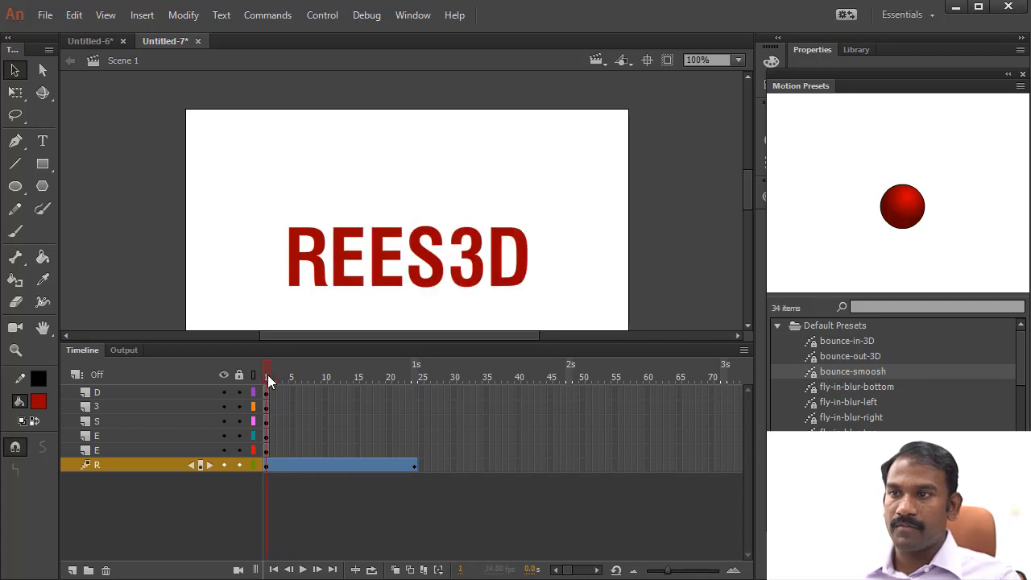
{"action": "left_click", "coordinate": [329, 272]}
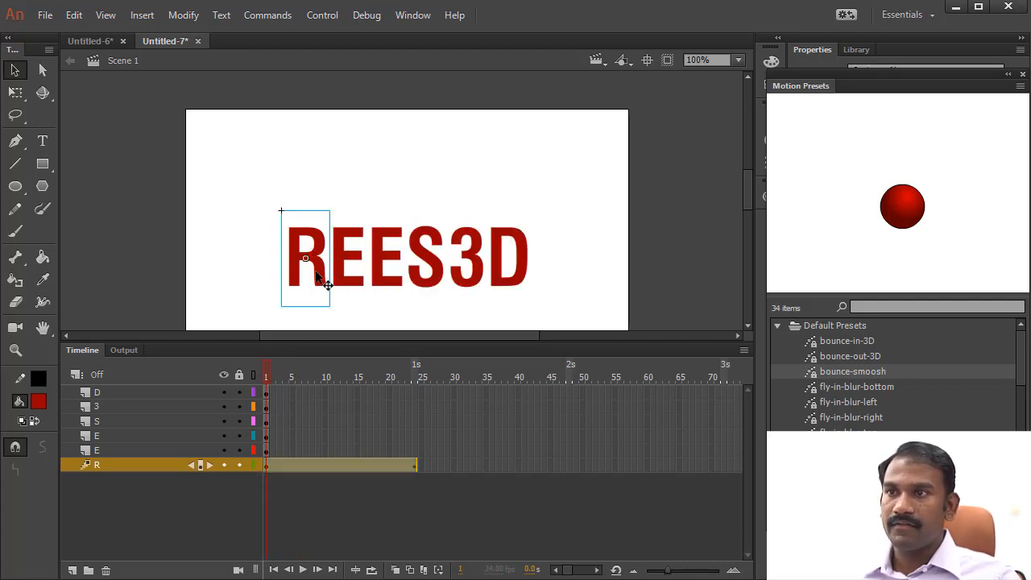
{"action": "left_click", "coordinate": [15, 92]}
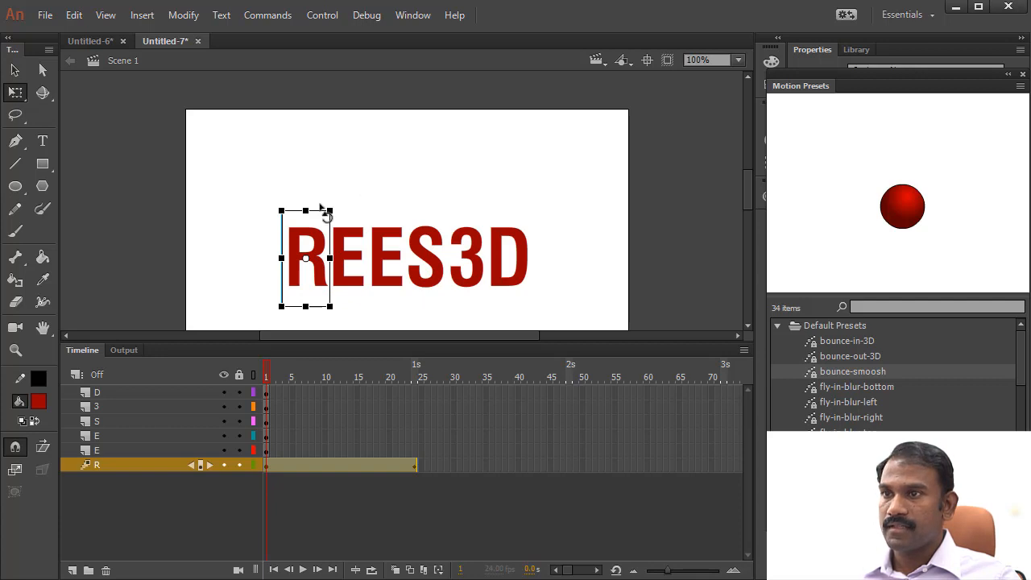
{"action": "left_click_drag", "start_coordinate": [305, 210], "coordinate": [303, 258]}
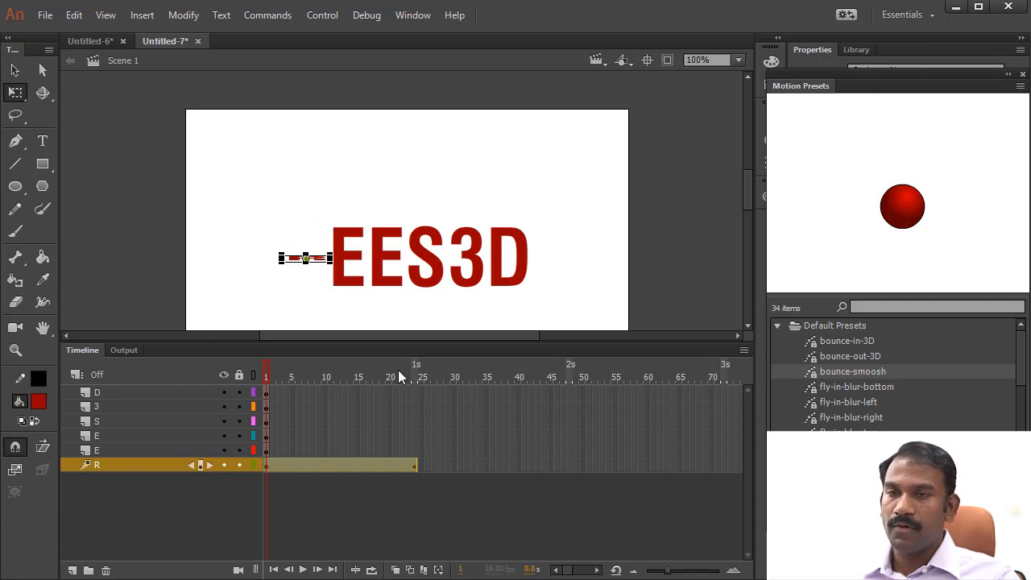
- Move the Motion Presets panel clear of the instance properties and collapse it
{"action": "left_click_drag", "start_coordinate": [816, 77], "coordinate": [737, 315]}
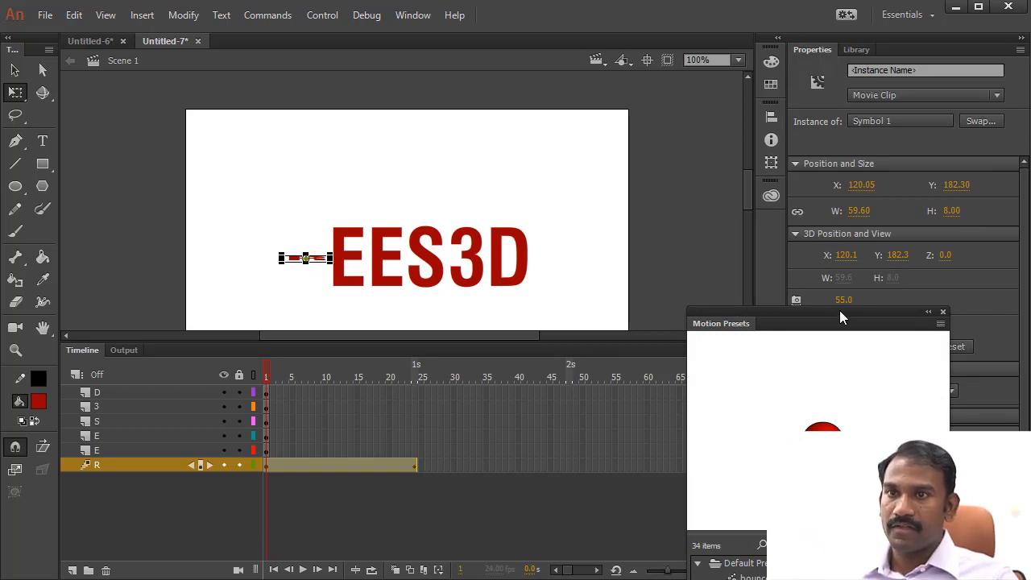
{"action": "left_click_drag", "start_coordinate": [840, 315], "coordinate": [696, 74]}
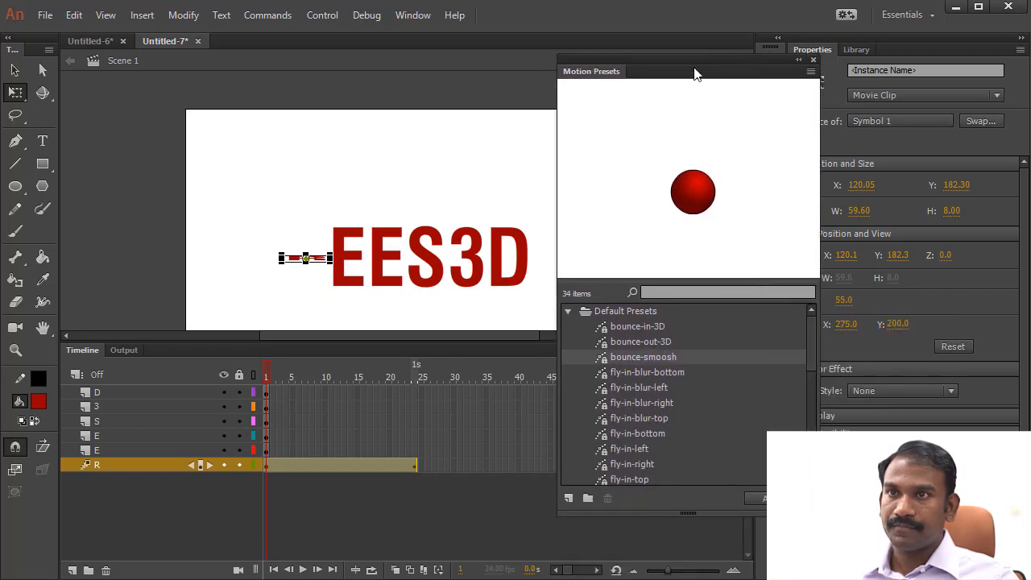
{"action": "double_click", "coordinate": [601, 77]}
{"action": "left_click_drag", "start_coordinate": [618, 63], "coordinate": [540, 82]}
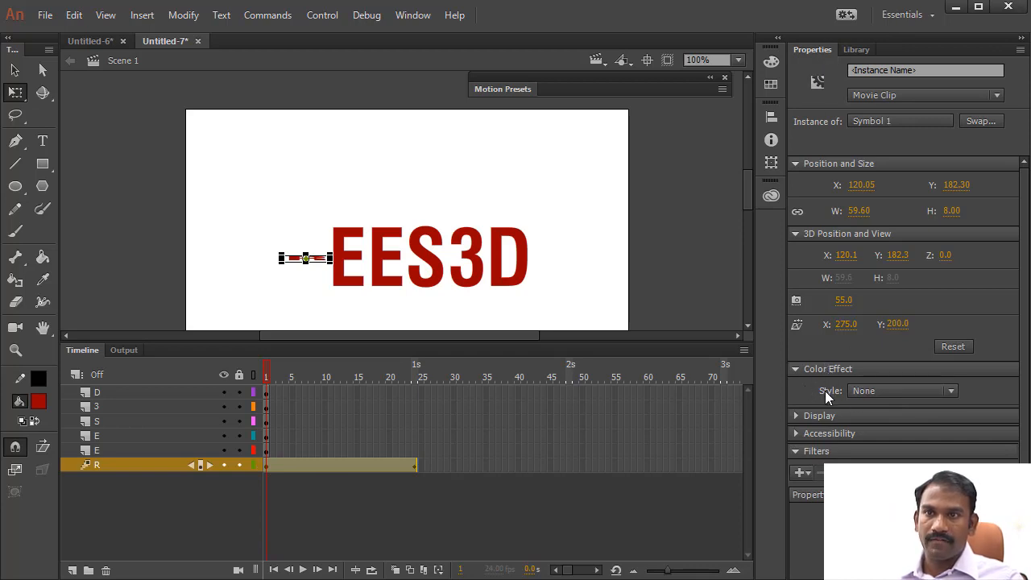
- Apply the Alpha color effect at 0% to the squashed R at frame 1, then clear the selection
{"action": "left_click", "coordinate": [941, 390]}
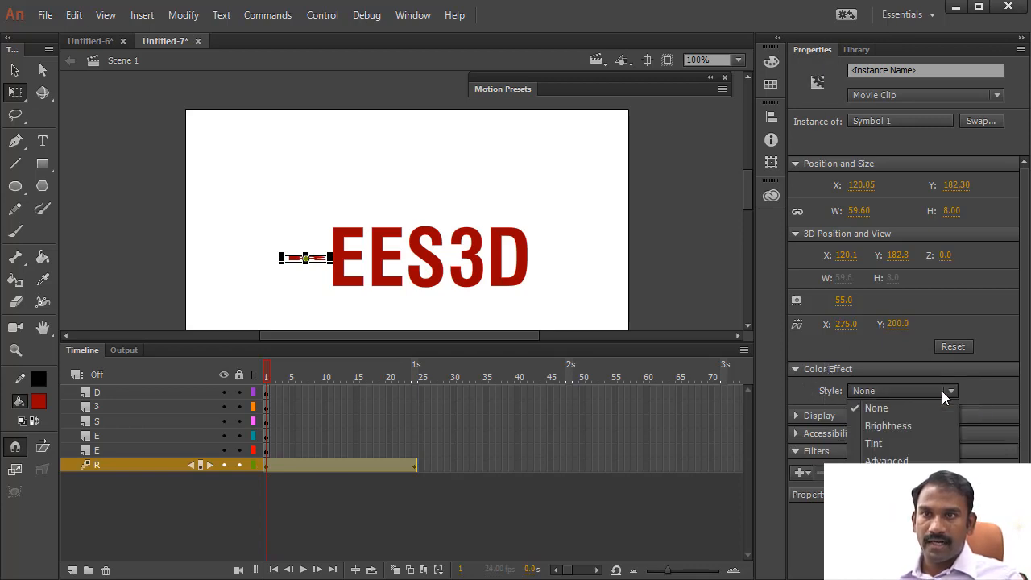
{"action": "left_click", "coordinate": [882, 478]}
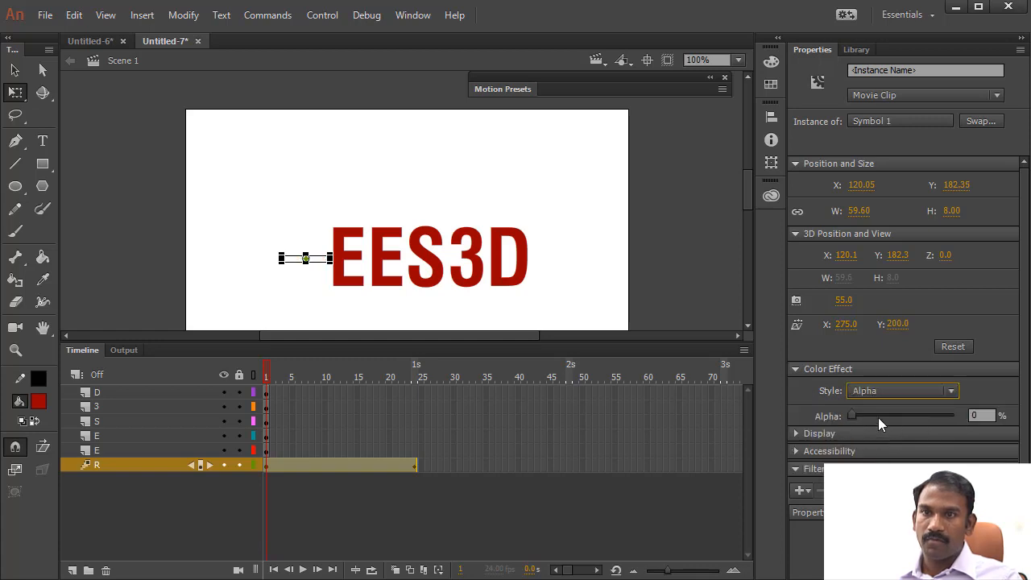
{"action": "left_click_drag", "start_coordinate": [850, 416], "coordinate": [773, 418]}
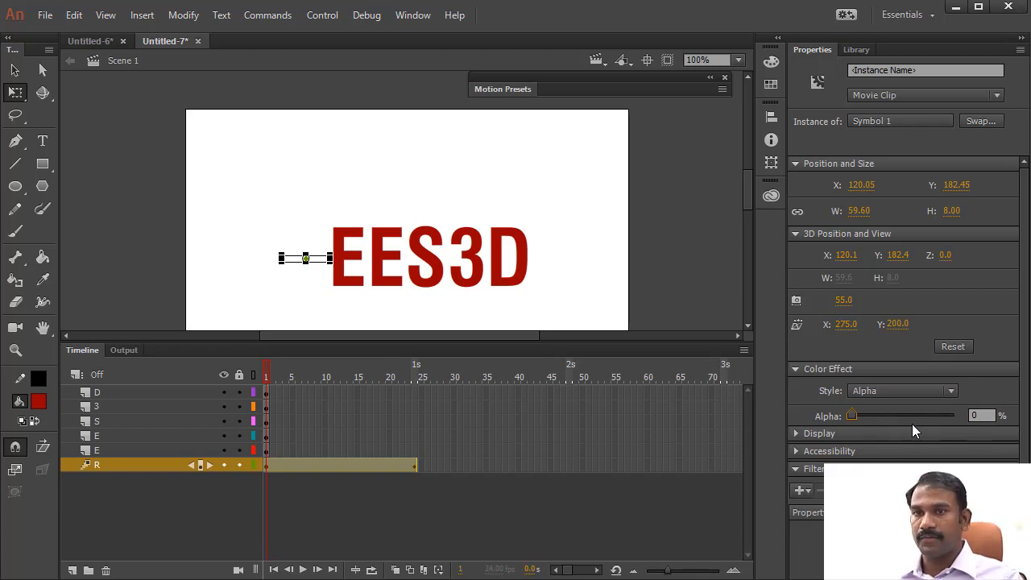
{"action": "left_click", "coordinate": [382, 502]}
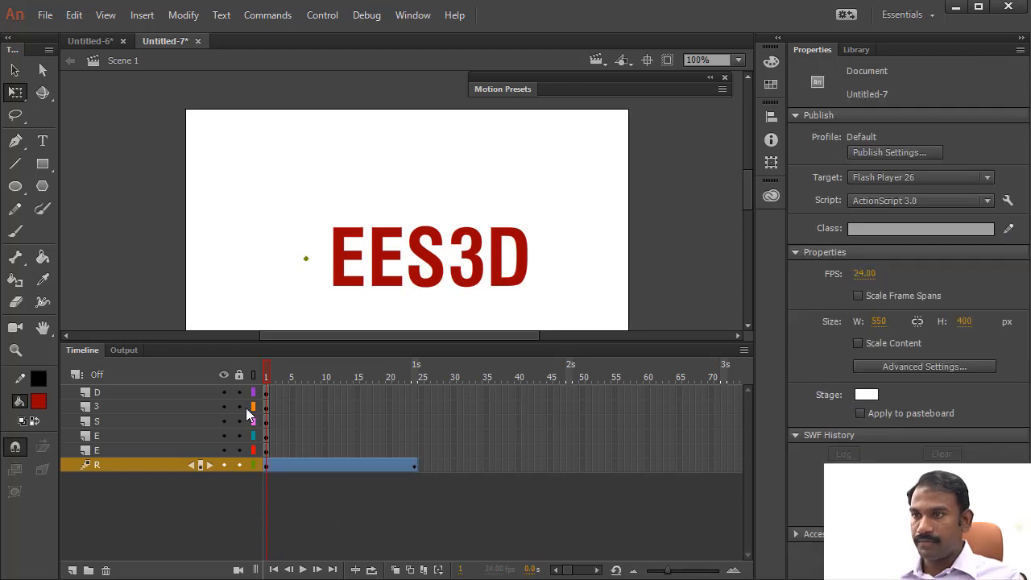
- Raise the R's alpha to full opacity at frame 24 and return the playhead to frame 1
{"action": "left_click_drag", "start_coordinate": [272, 381], "coordinate": [292, 384]}
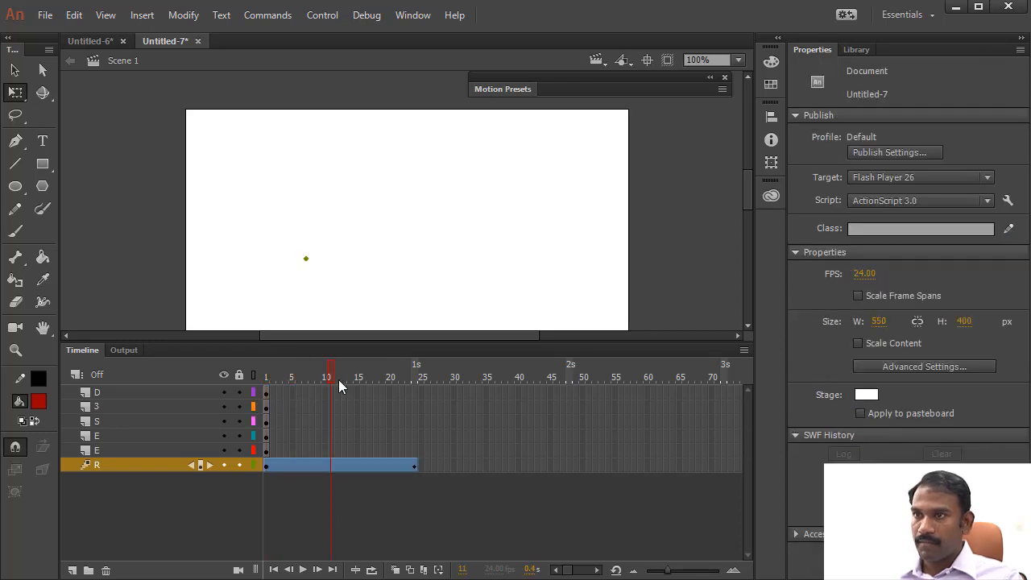
{"action": "left_click", "coordinate": [306, 261]}
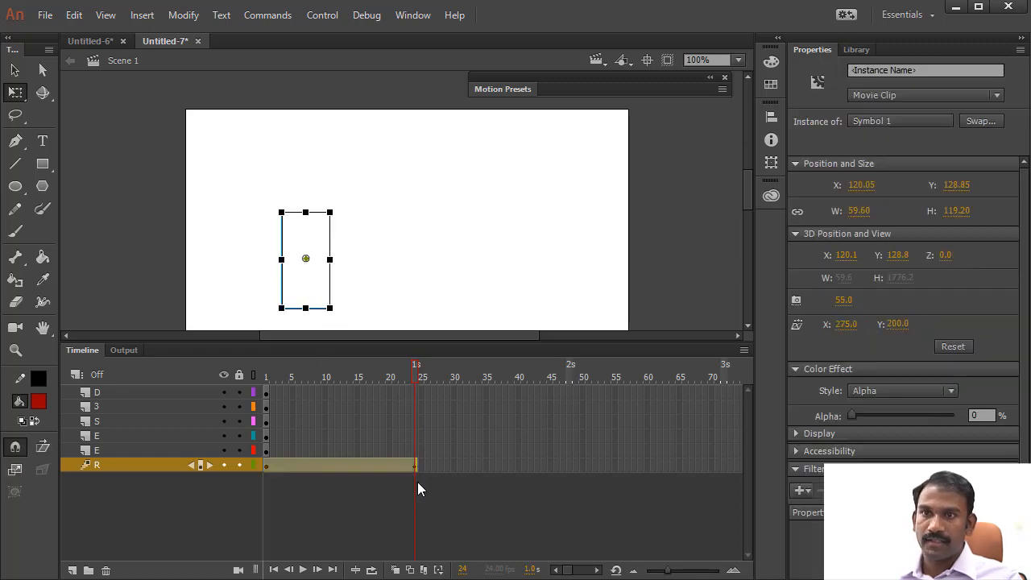
{"action": "left_click_drag", "start_coordinate": [872, 413], "coordinate": [934, 417]}
{"action": "left_click", "coordinate": [369, 377]}
{"action": "left_click_drag", "start_coordinate": [335, 377], "coordinate": [180, 370]}
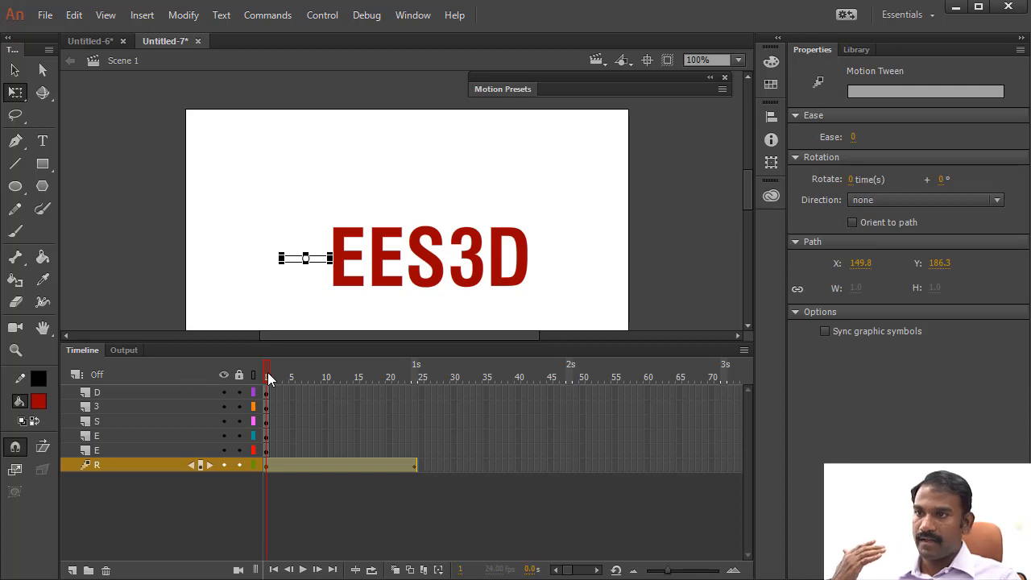
- At frame 15, stretch the letter R vertically to a height of about 198 px
{"action": "left_click_drag", "start_coordinate": [267, 372], "coordinate": [356, 388]}
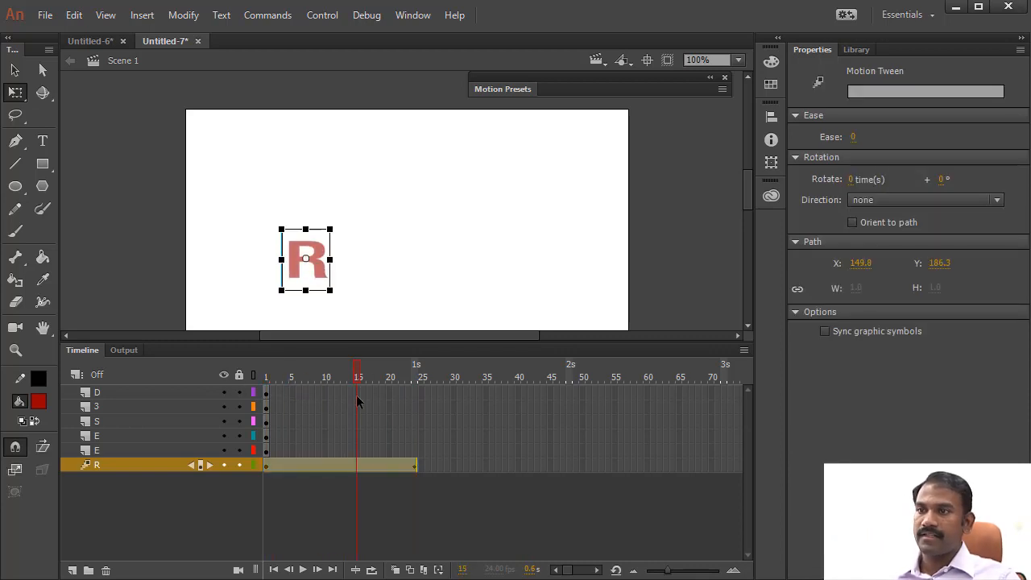
{"action": "left_click", "coordinate": [304, 235]}
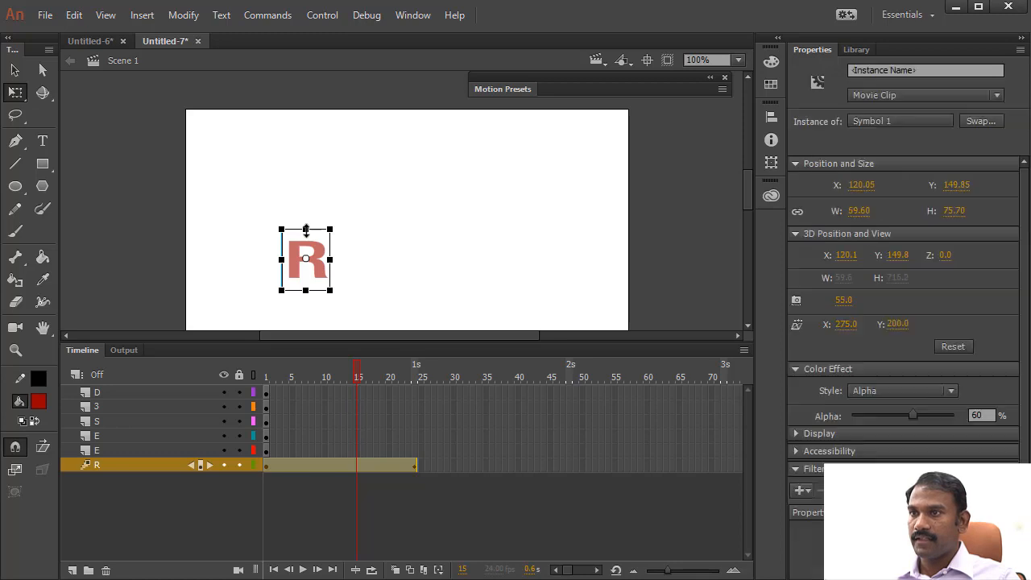
{"action": "left_click_drag", "start_coordinate": [305, 222], "coordinate": [309, 177]}
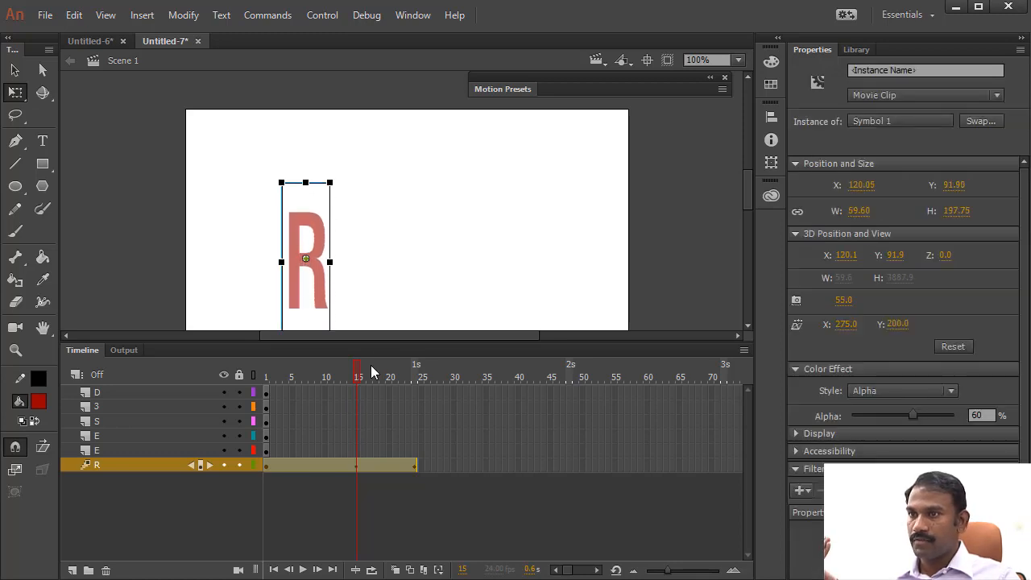
- Scrub through the R layer's tween from frame 1 to review the squash, stretch and fade-in
{"action": "left_click_drag", "start_coordinate": [370, 365], "coordinate": [427, 381]}
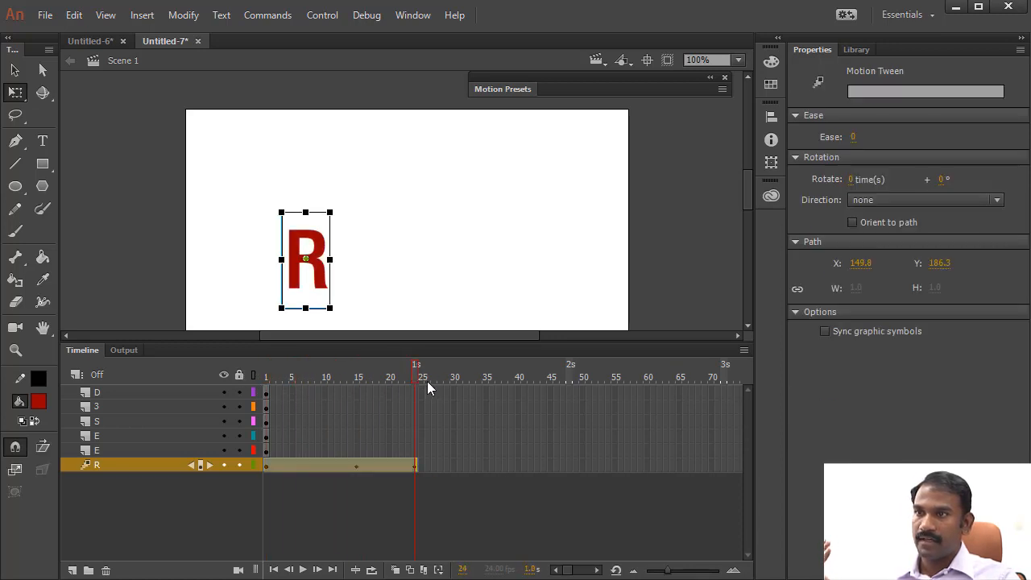
{"action": "left_click", "coordinate": [256, 376]}
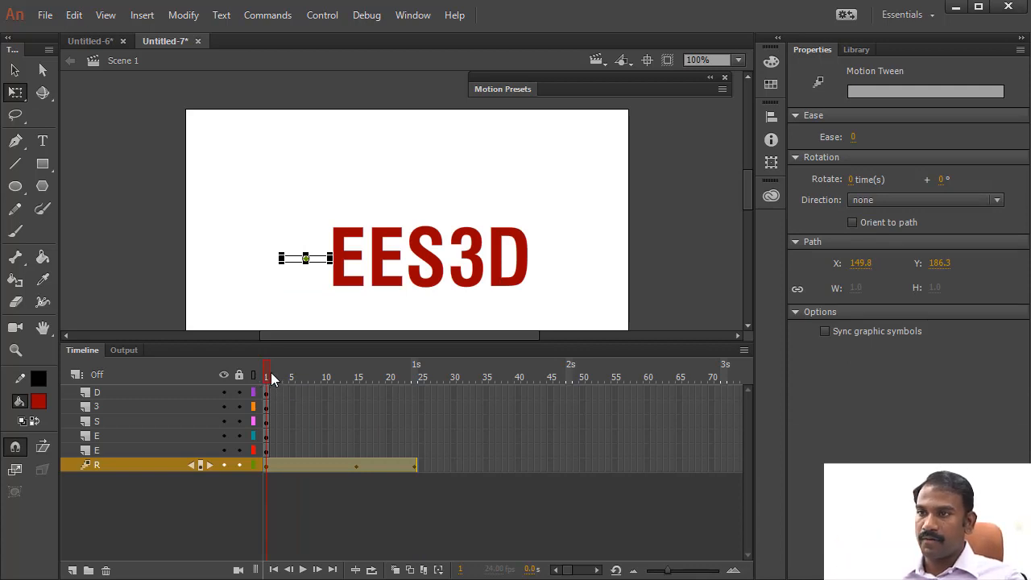
{"action": "left_click_drag", "start_coordinate": [270, 372], "coordinate": [390, 376]}
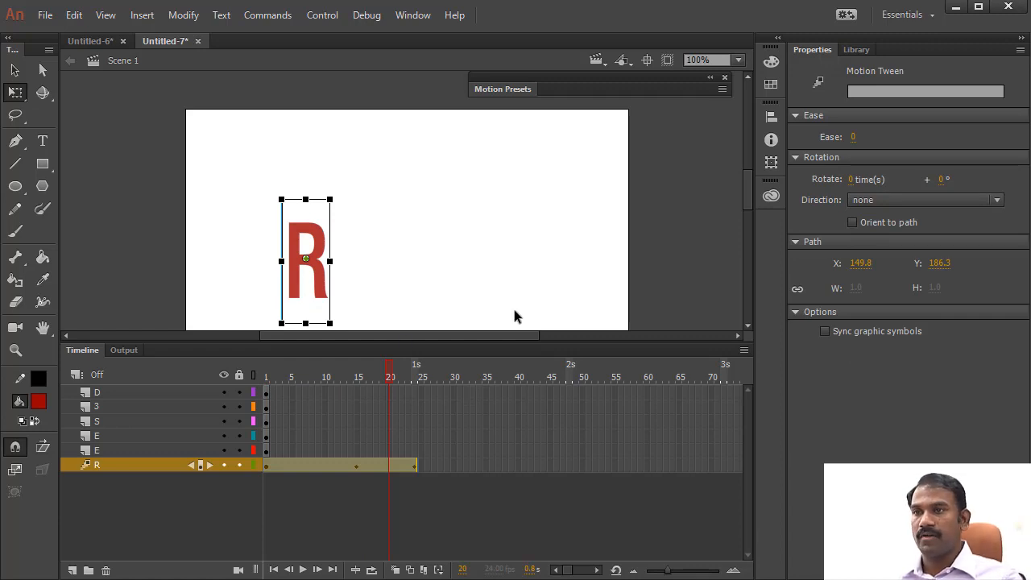
{"action": "left_click_drag", "start_coordinate": [370, 375], "coordinate": [266, 377]}
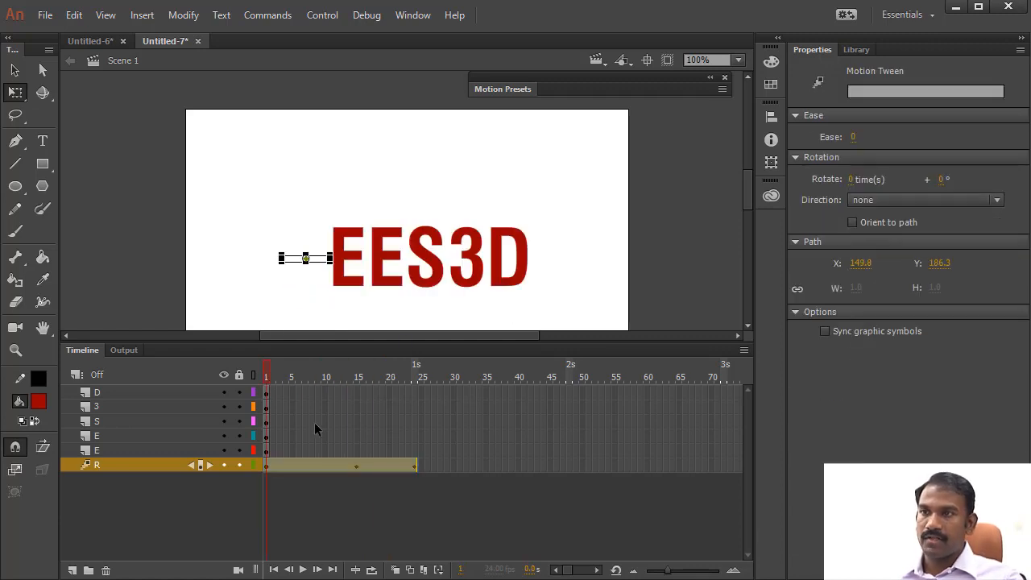
- Expand the Motion Presets panel, browse its list, and collapse the Default Presets and Custom Presets folders
{"action": "left_click", "coordinate": [318, 466]}
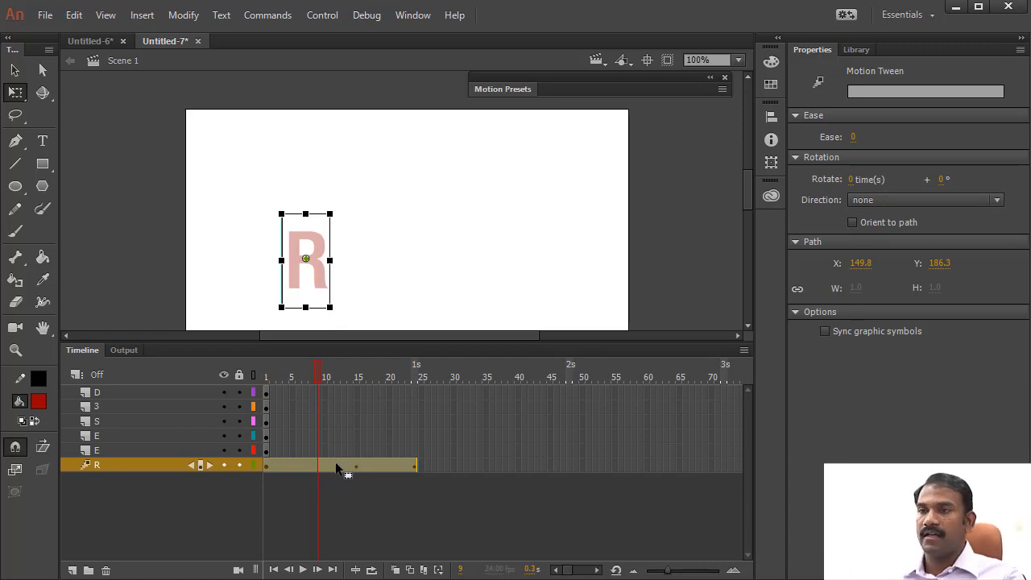
{"action": "left_click", "coordinate": [503, 89]}
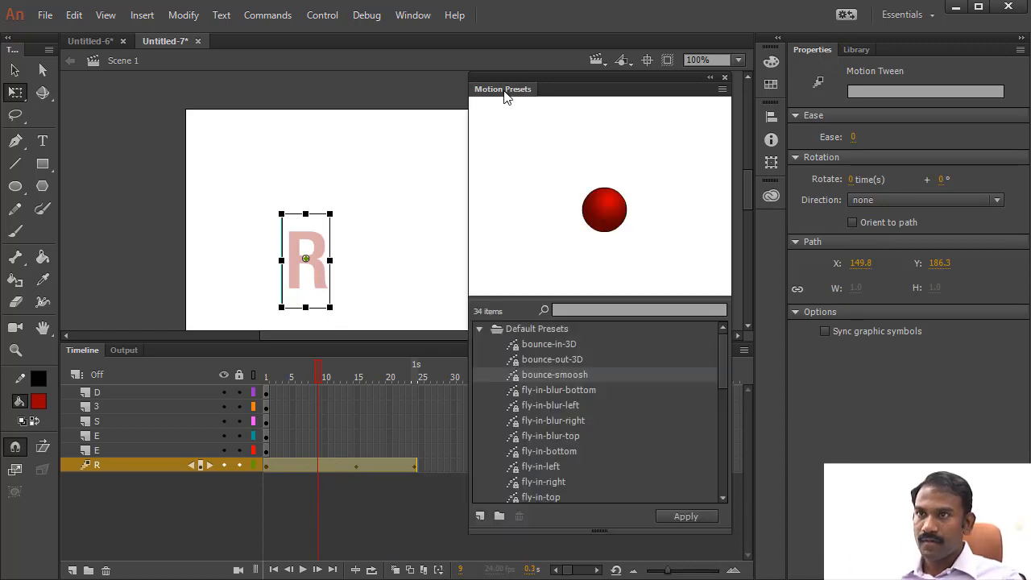
{"action": "scroll", "coordinate": [571, 342], "scroll_direction": "down", "scroll_amount": 10}
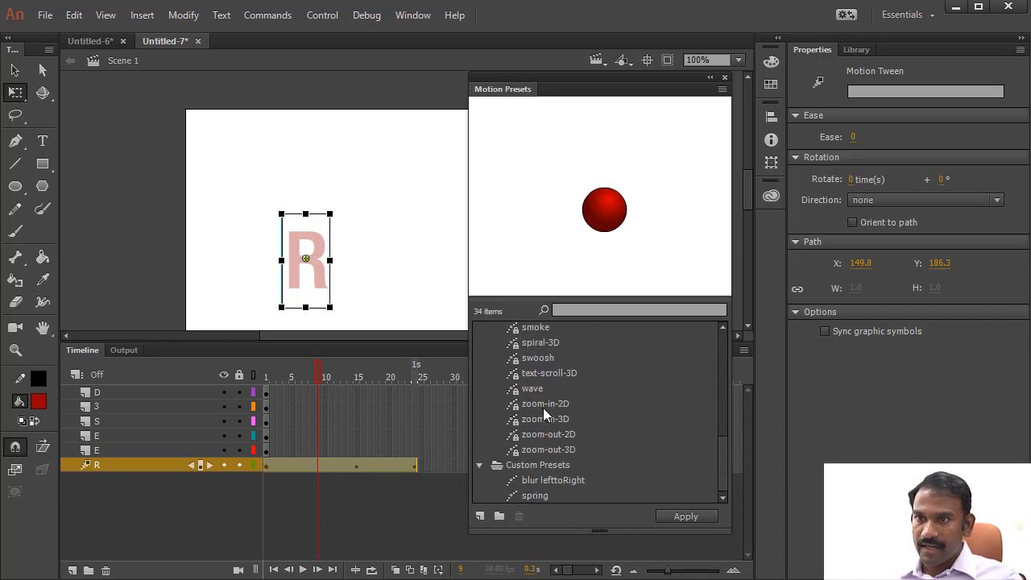
{"action": "left_click", "coordinate": [526, 466]}
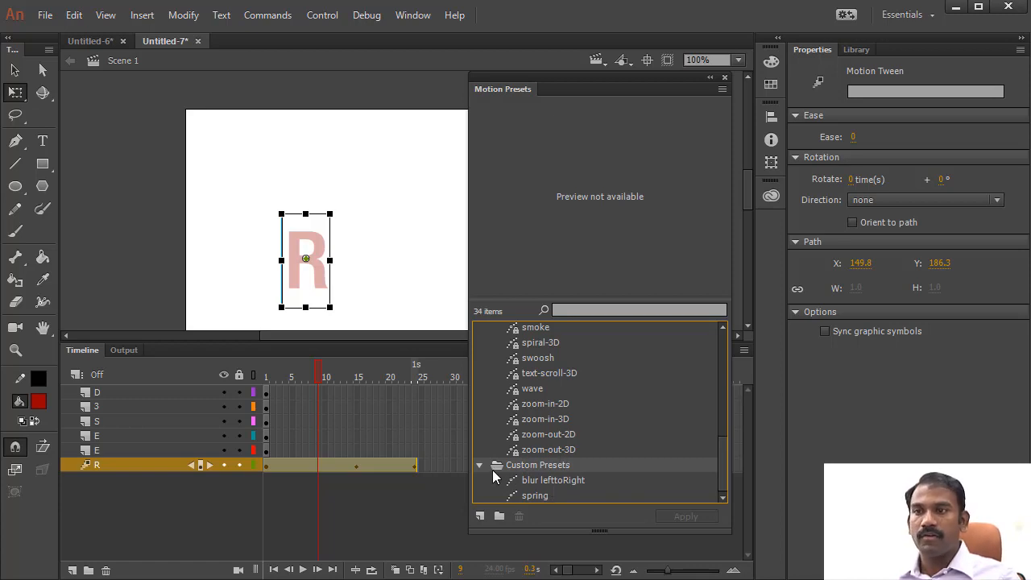
{"action": "scroll", "coordinate": [547, 448], "scroll_direction": "up", "scroll_amount": 7}
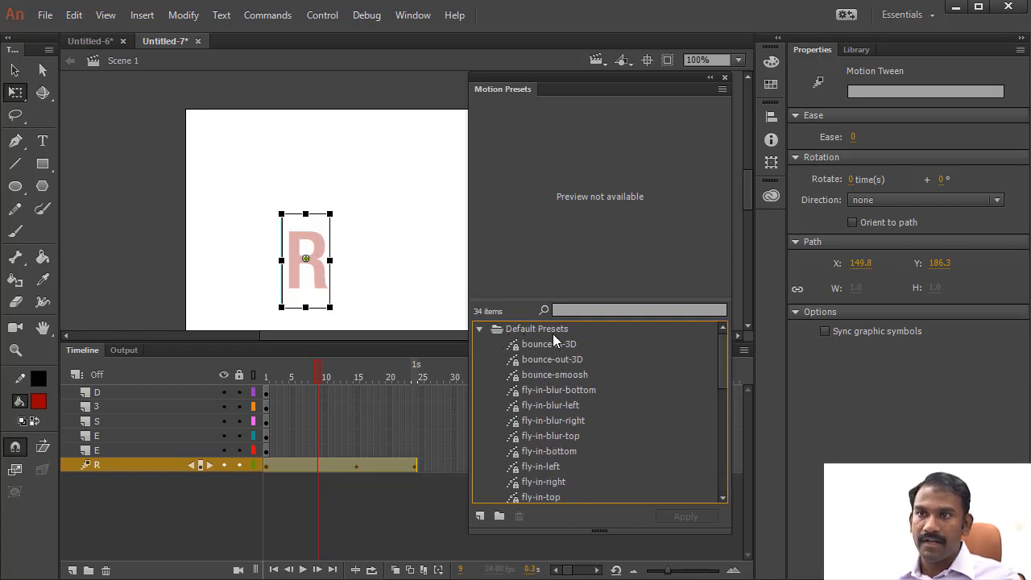
{"action": "left_click", "coordinate": [478, 329]}
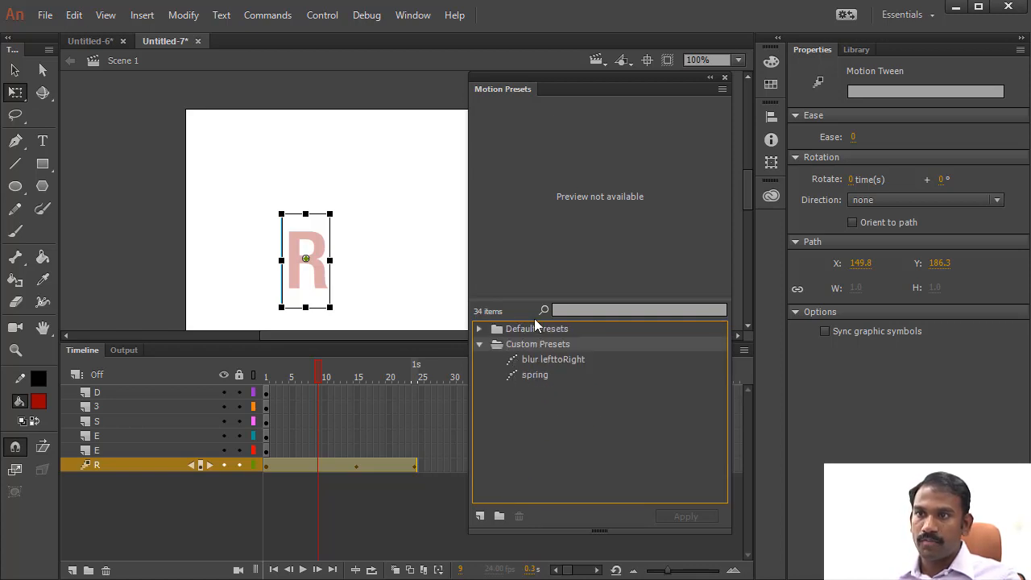
{"action": "left_click", "coordinate": [479, 344]}
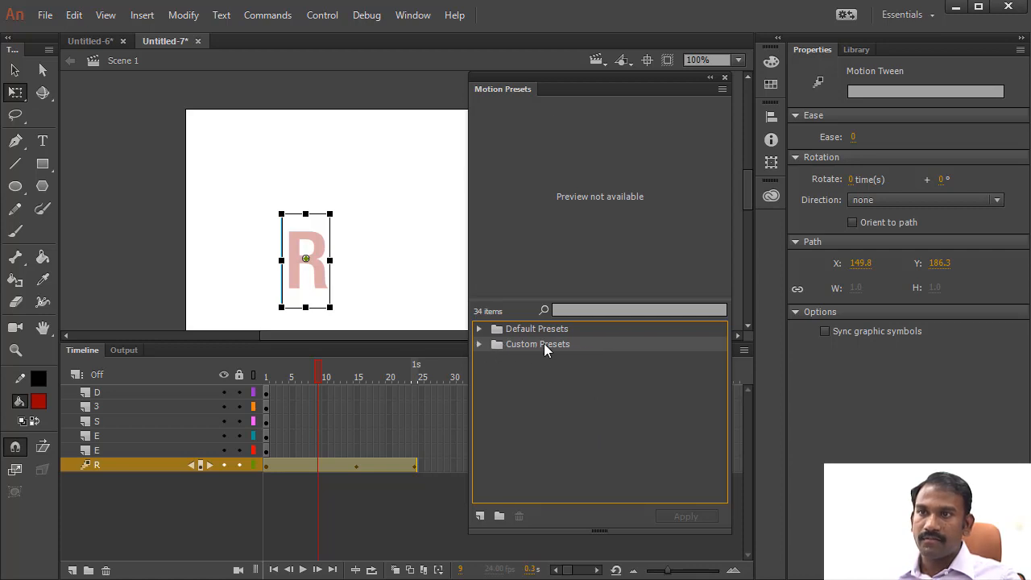
{"action": "left_click", "coordinate": [480, 344]}
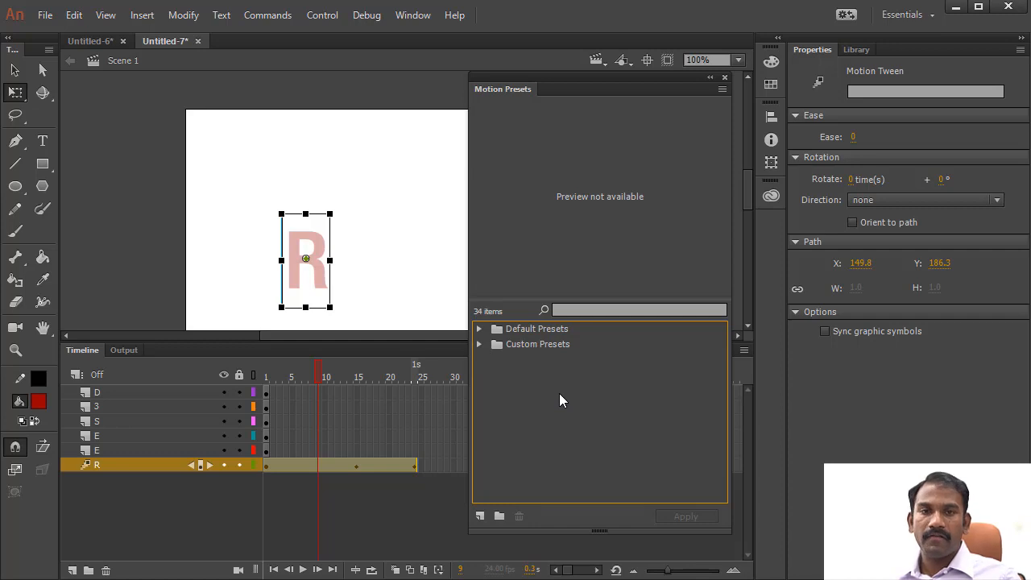
- Create a new folder named Class inside the Custom Presets
{"action": "left_click", "coordinate": [499, 517]}
{"action": "type", "text": "Class"}
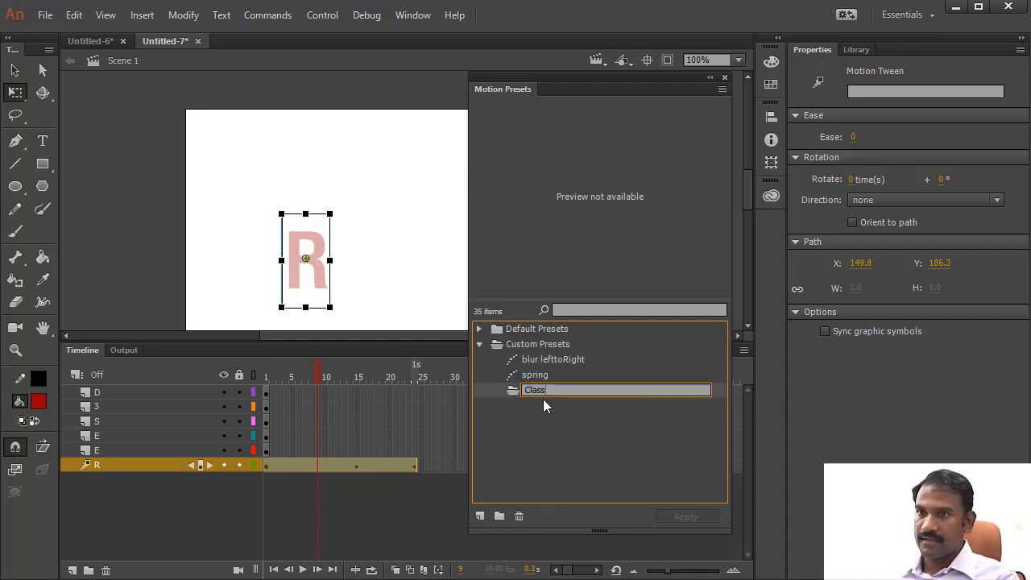
{"action": "key", "text": "Return"}
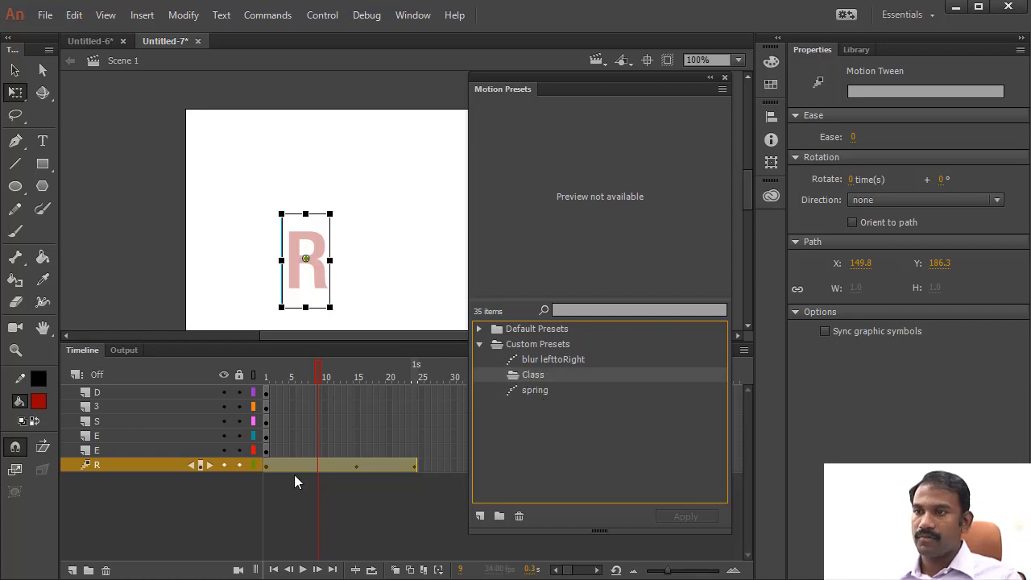
- Play back the R tween and save it in the Class folder as a custom motion preset named TextAnimation
{"action": "key", "text": "Return"}
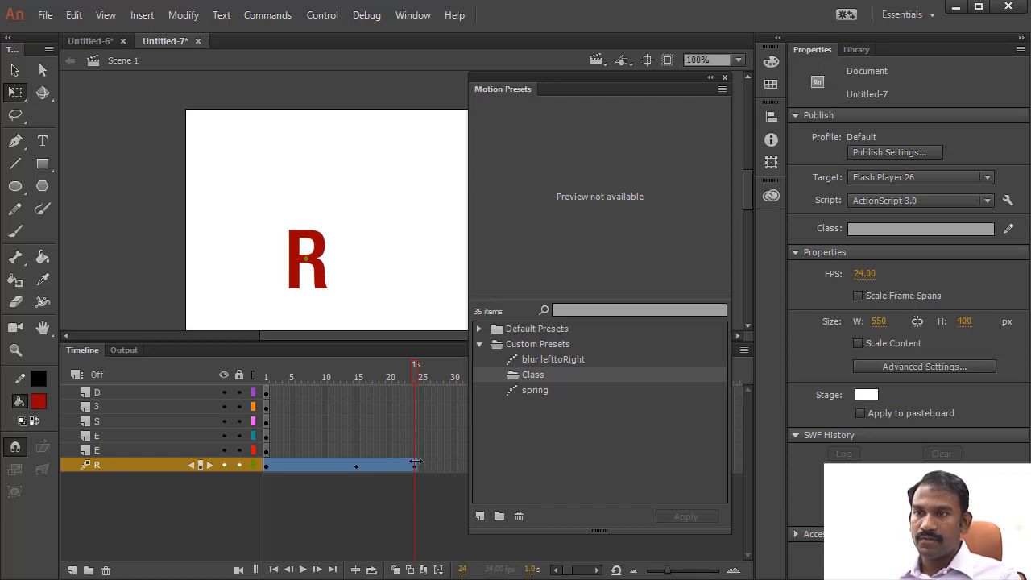
{"action": "left_click", "coordinate": [338, 466]}
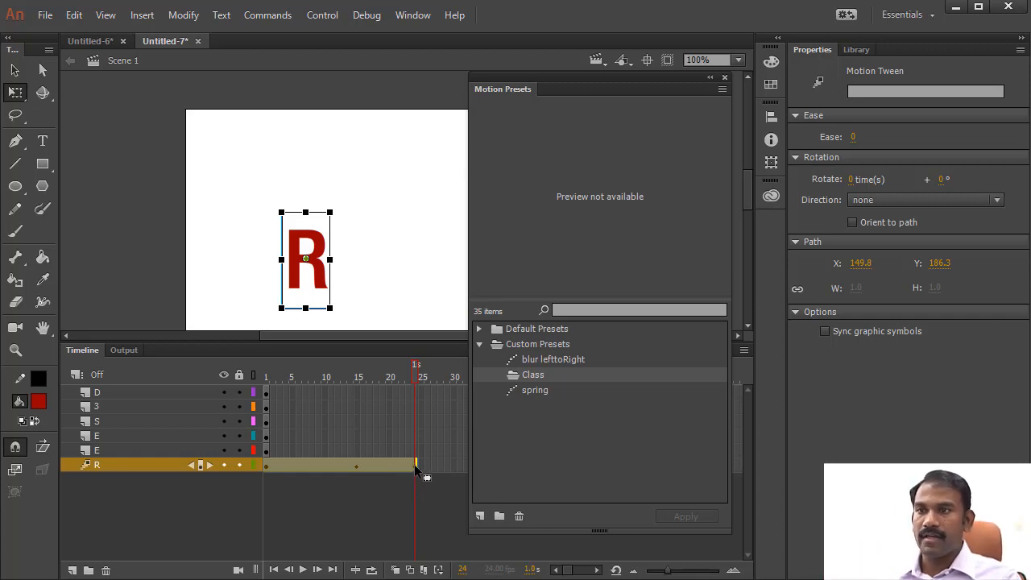
{"action": "left_click", "coordinate": [479, 516]}
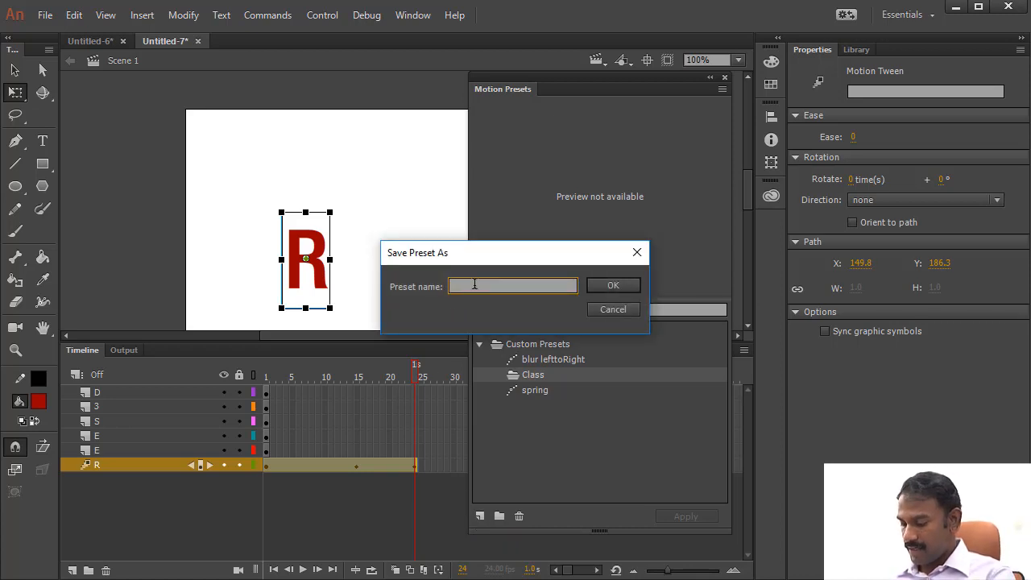
{"action": "type", "text": "Text"}
{"action": "type", "text": "s"}
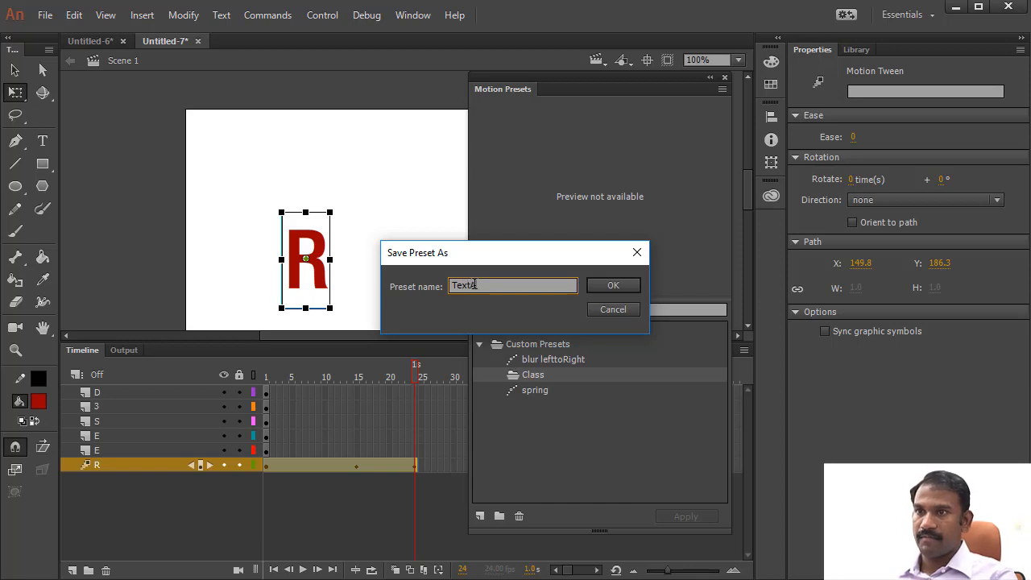
{"action": "type", "text": "nimation"}
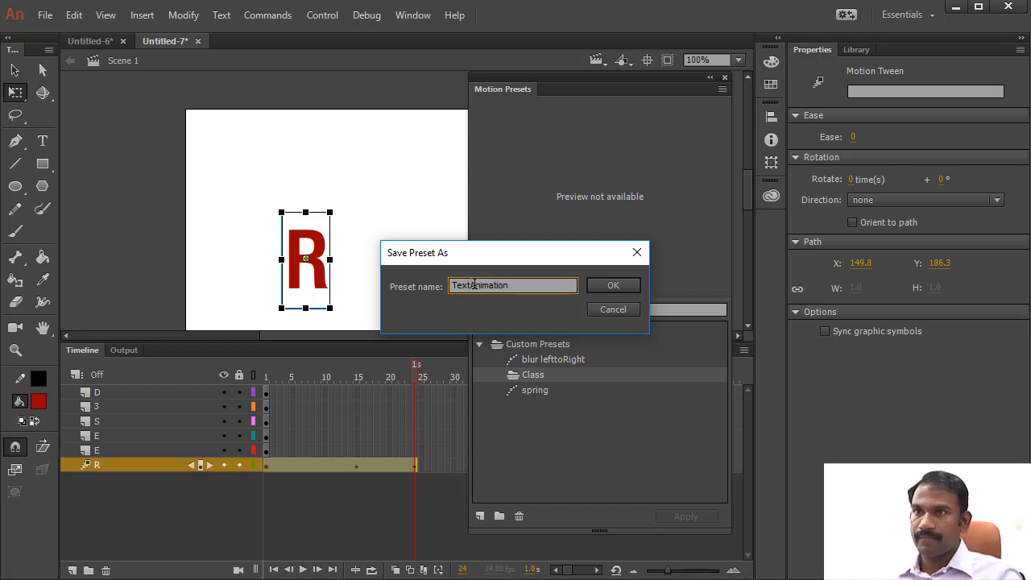
{"action": "left_click", "coordinate": [612, 285]}
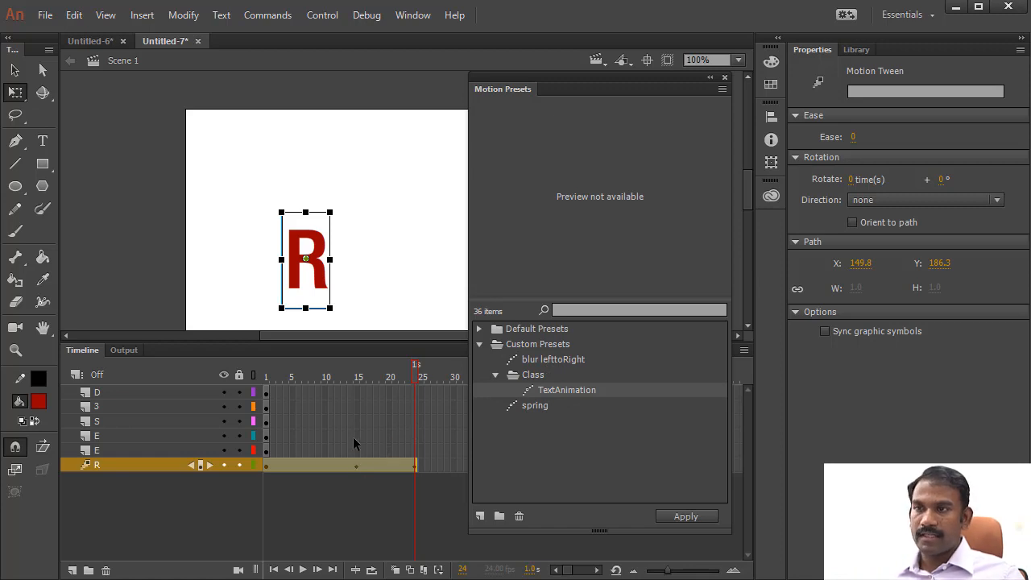
- Apply the TextAnimation preset to frame 1 of the five layers above R, and collapse the Motion Presets panel clear of the stage
{"action": "left_click", "coordinate": [266, 393]}
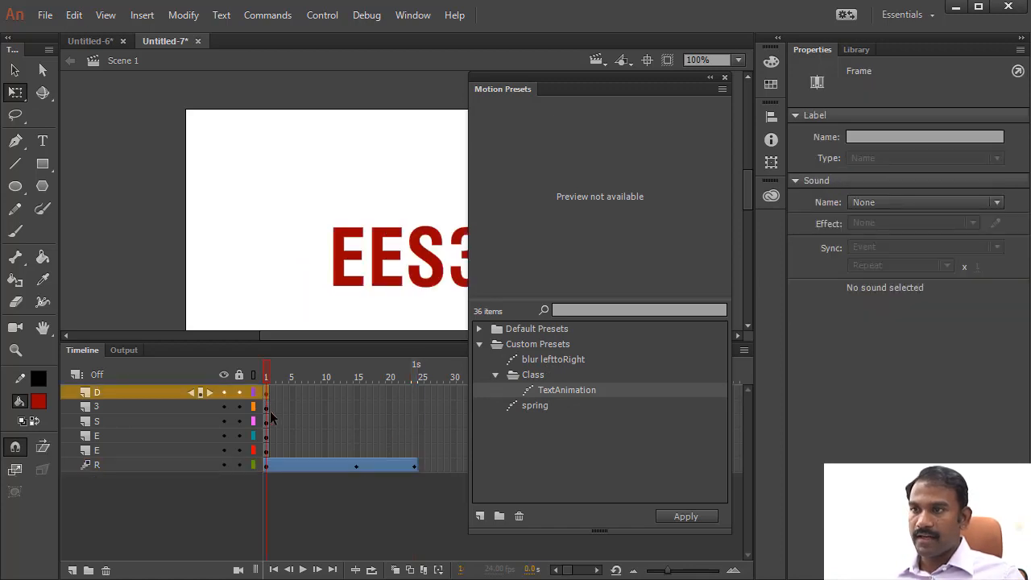
{"action": "left_click", "coordinate": [269, 453], "text": "shift"}
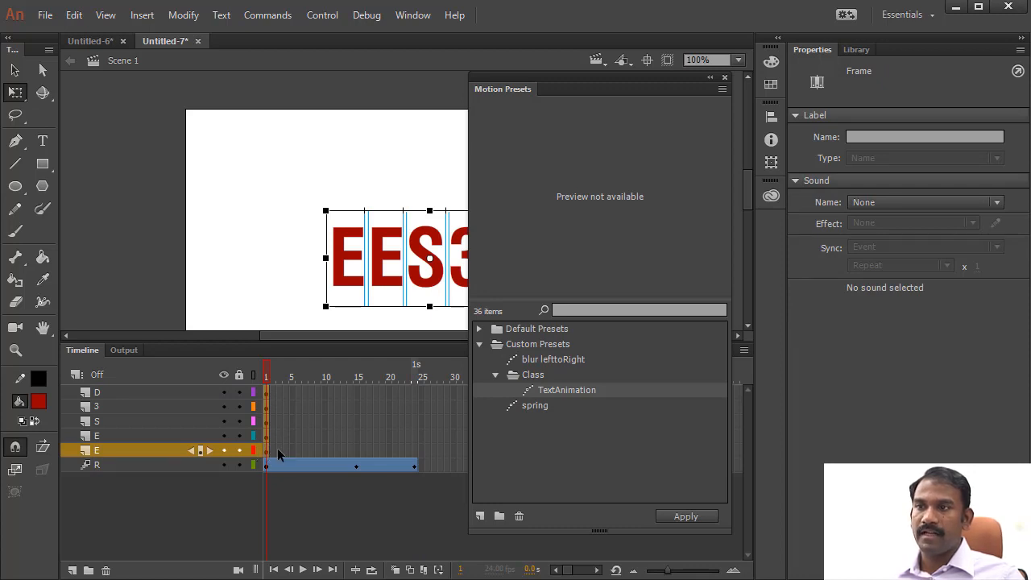
{"action": "left_click", "coordinate": [562, 392]}
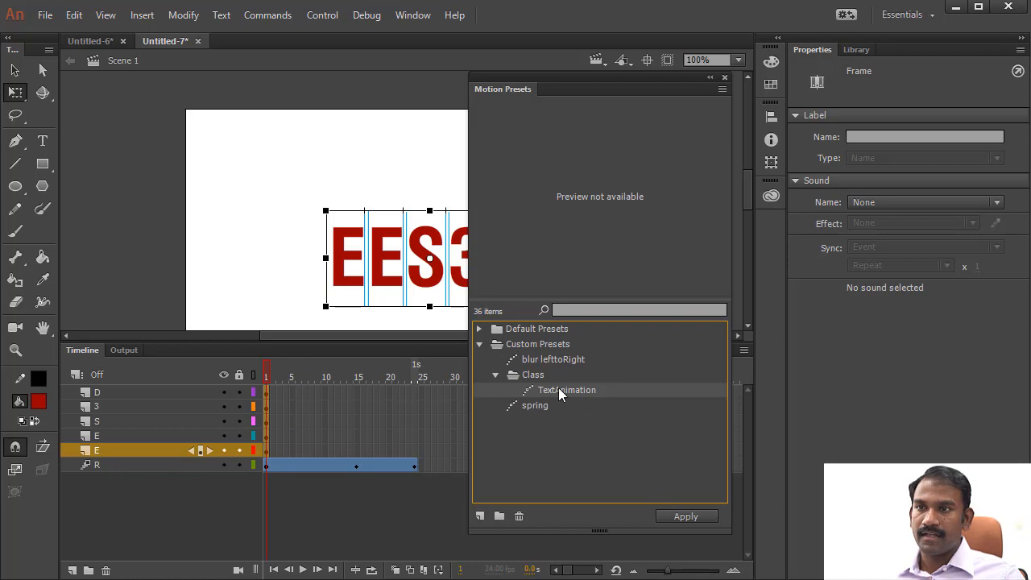
{"action": "left_click", "coordinate": [684, 516]}
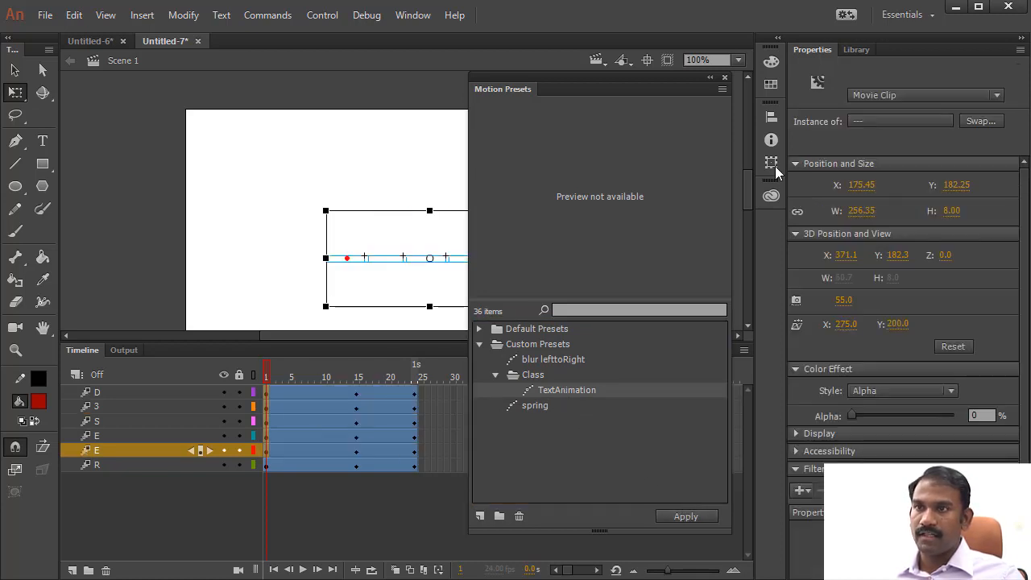
{"action": "double_click", "coordinate": [619, 78]}
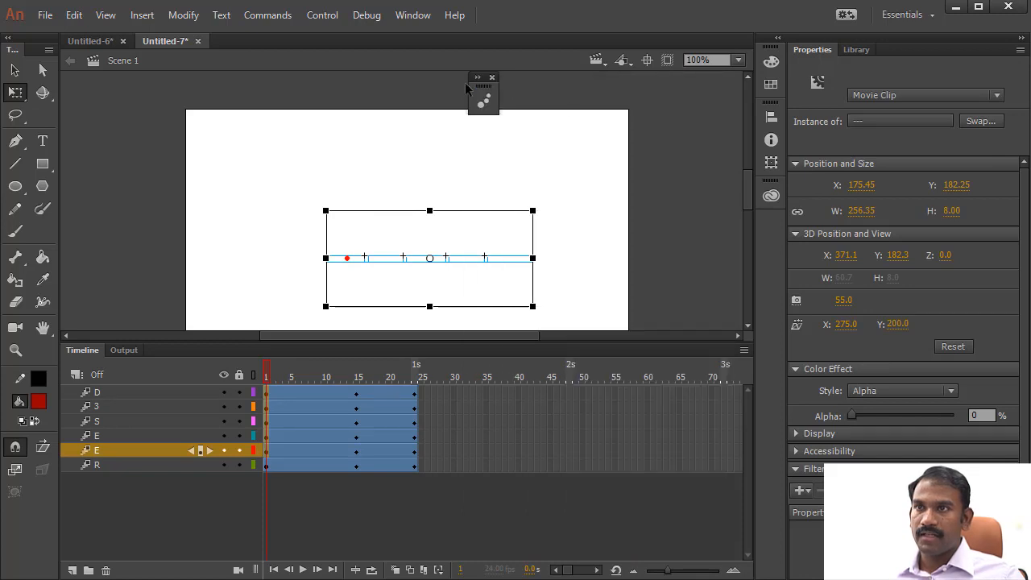
{"action": "left_click_drag", "start_coordinate": [486, 90], "coordinate": [706, 102]}
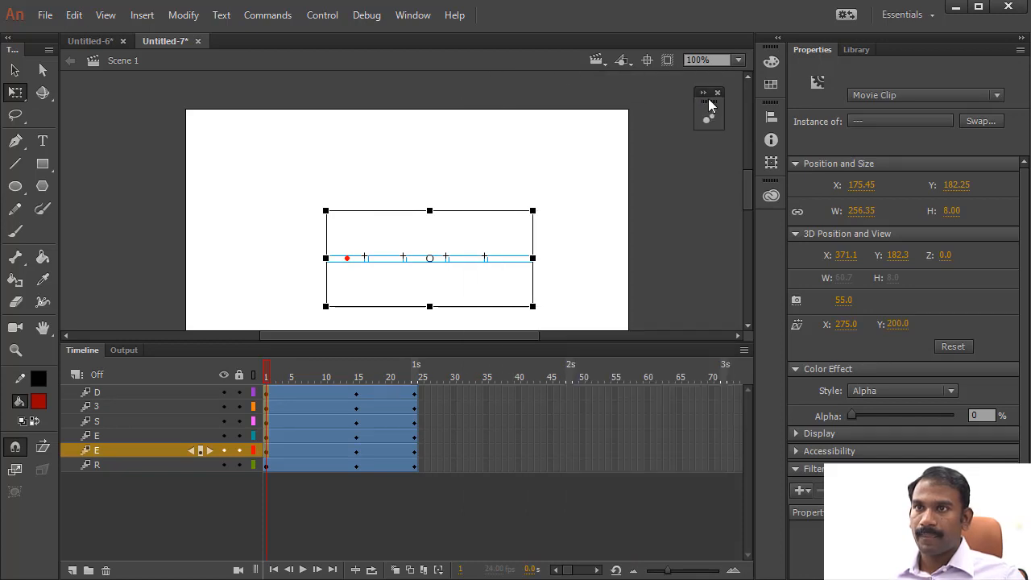
- Scrub through the timeline and play the animation several times to review all six letters animating together
{"action": "left_click_drag", "start_coordinate": [271, 380], "coordinate": [418, 399]}
{"action": "key", "text": "Return"}
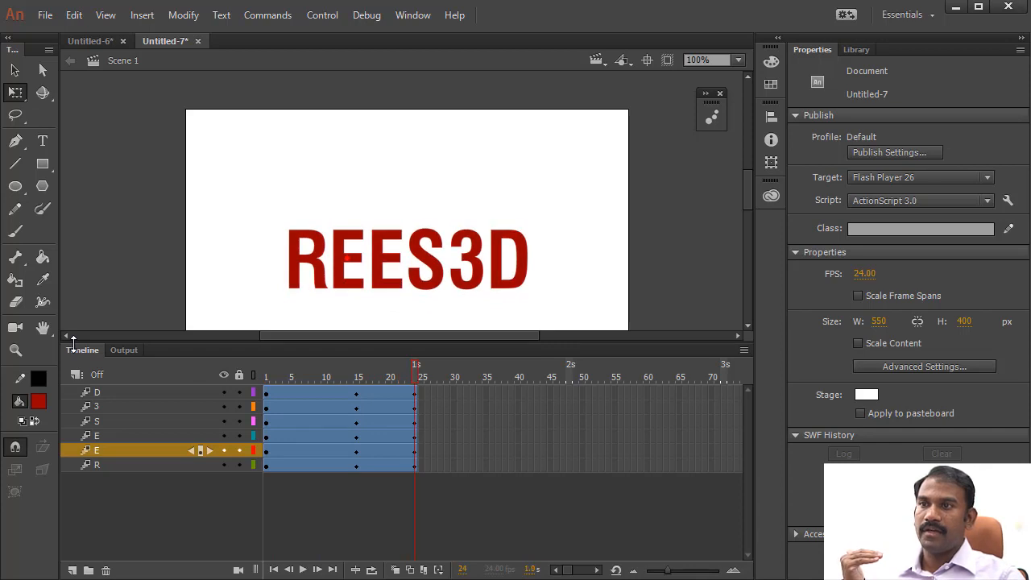
{"action": "key", "text": "Return"}
{"action": "key", "text": "Return"}
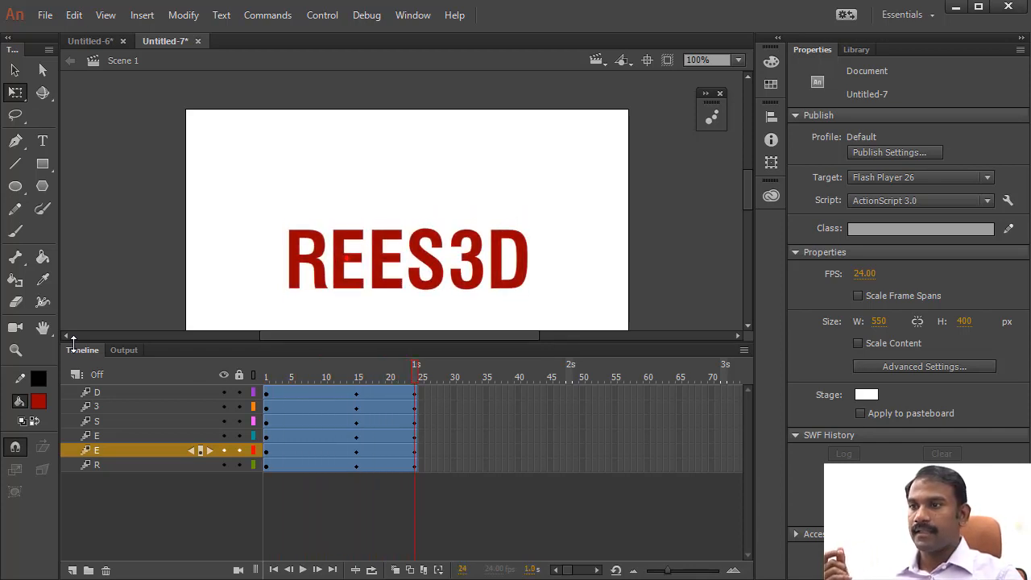
{"action": "key", "text": "Return"}
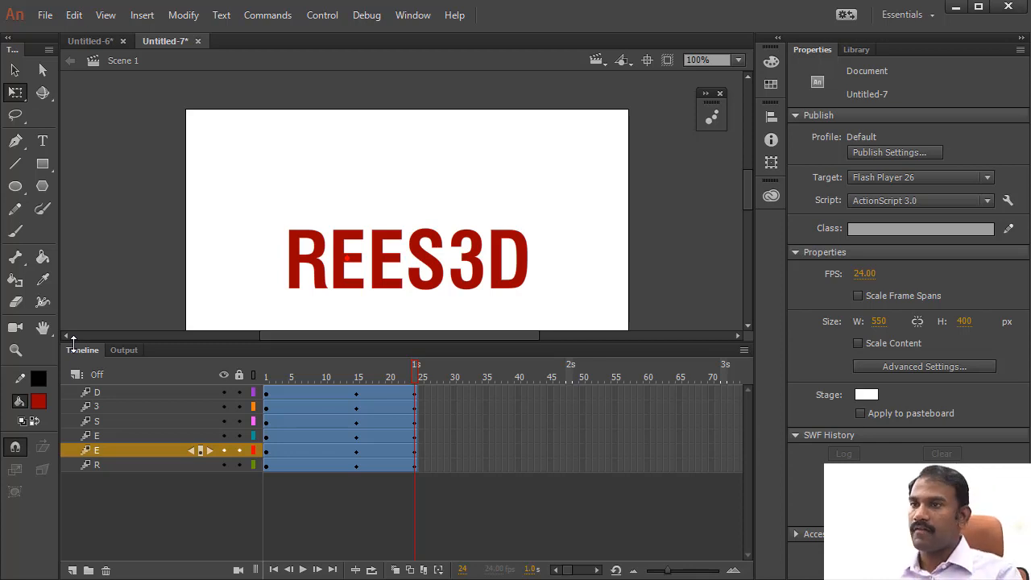
- Shift the tween spans of the five layers above R together so they start at frame 15
{"action": "left_click_drag", "start_coordinate": [367, 364], "coordinate": [257, 399]}
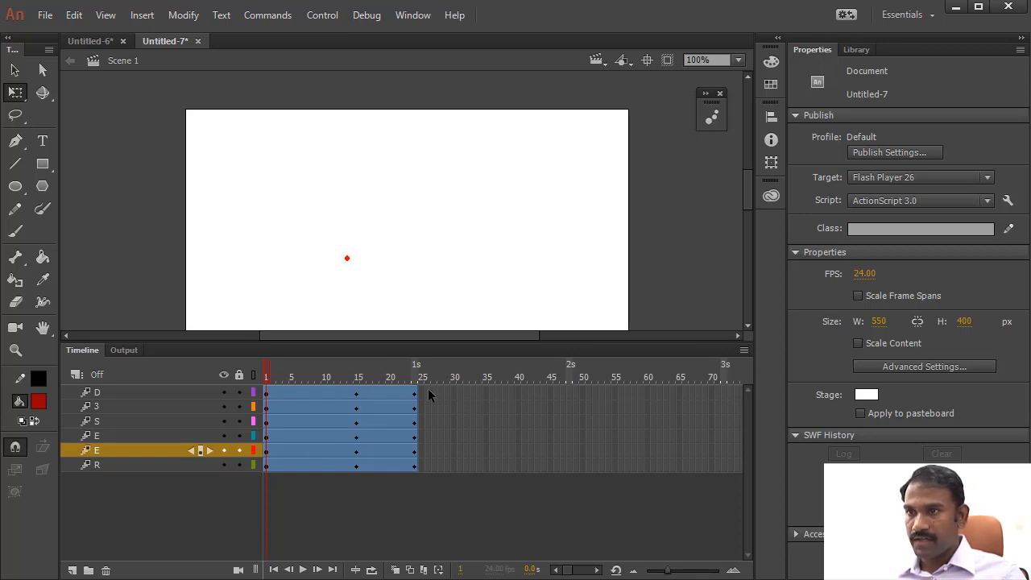
{"action": "left_click_drag", "start_coordinate": [428, 388], "coordinate": [275, 447]}
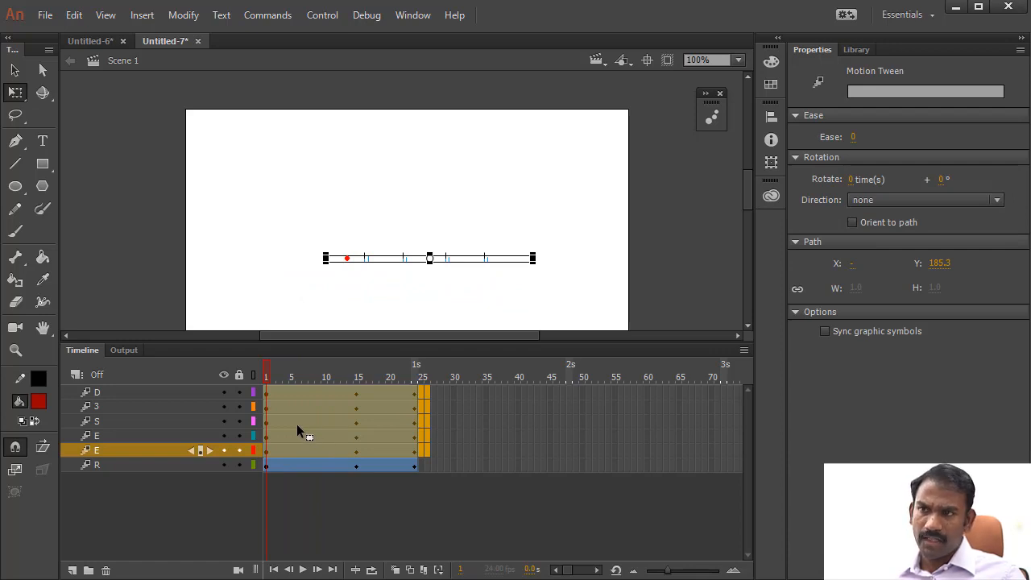
{"action": "left_click_drag", "start_coordinate": [292, 425], "coordinate": [379, 423]}
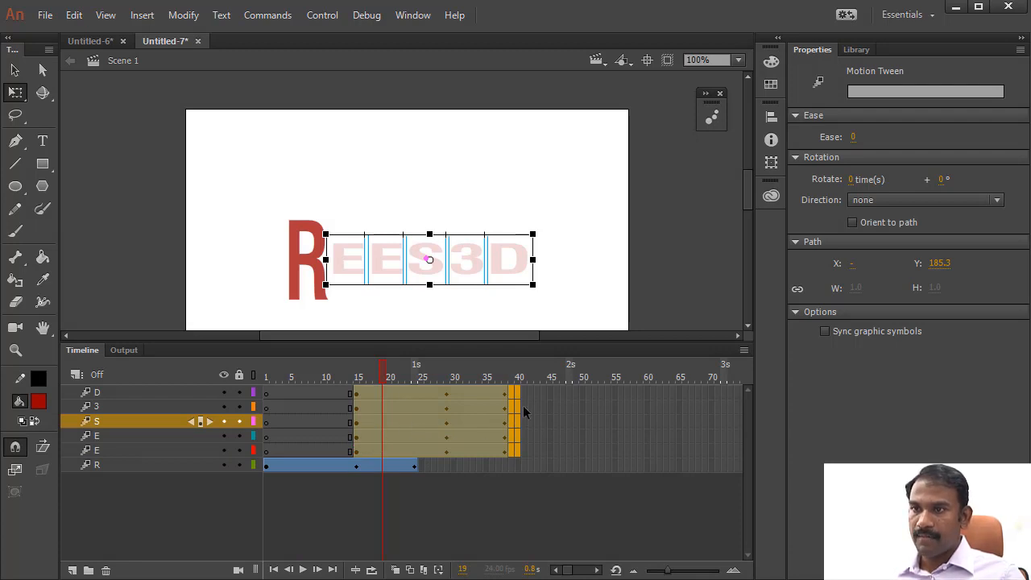
- Shift the tween spans of the second E, S, 3 and D layers to start at frame 30, then S, 3 and D to frame 44
{"action": "left_click_drag", "start_coordinate": [538, 393], "coordinate": [453, 405]}
{"action": "left_click", "coordinate": [663, 394]}
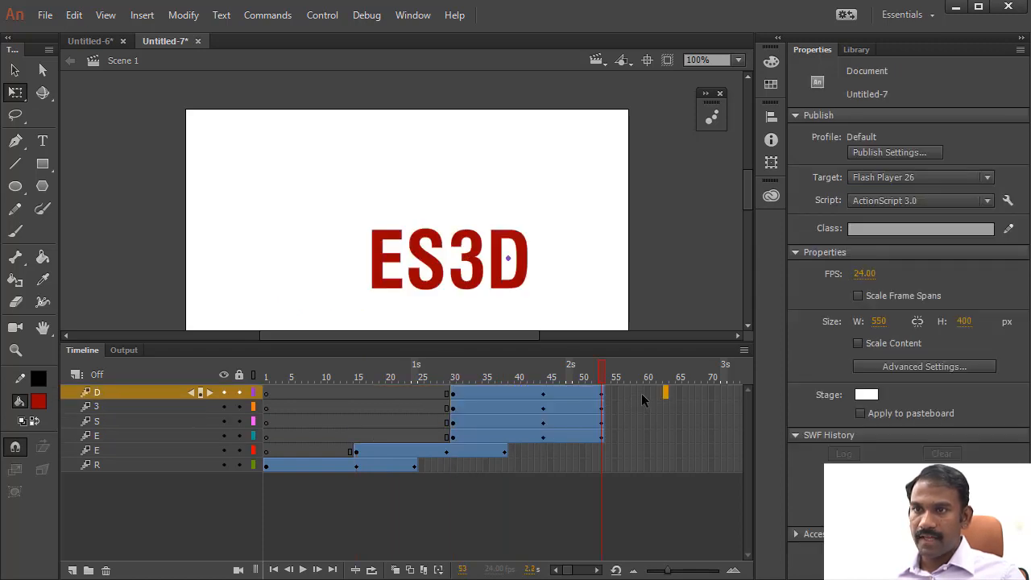
{"action": "left_click_drag", "start_coordinate": [588, 398], "coordinate": [541, 394]}
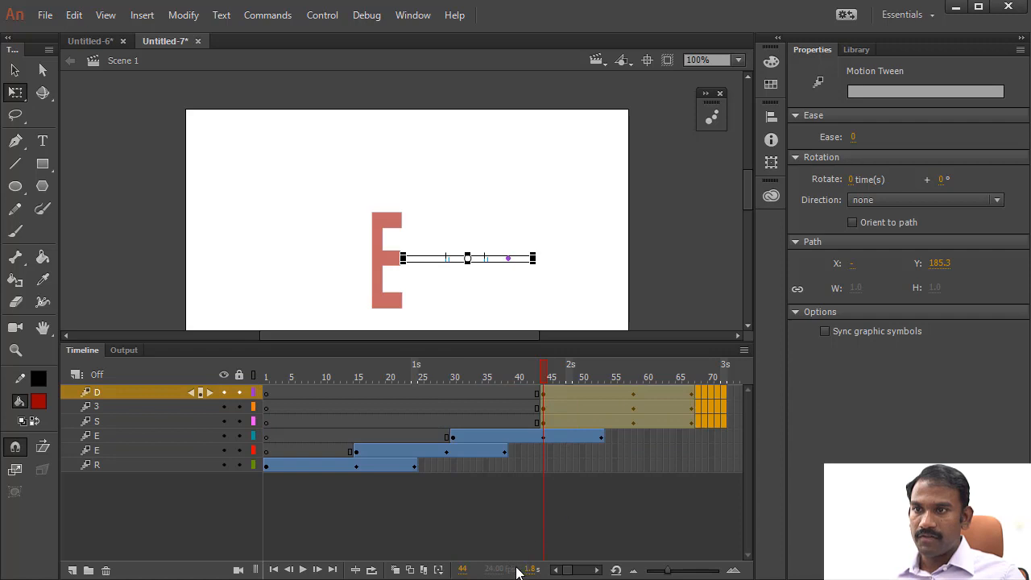
- Shift the 3 and D tween spans to start at frame 58, then the D span alone to frame 72
{"action": "left_click", "coordinate": [618, 371]}
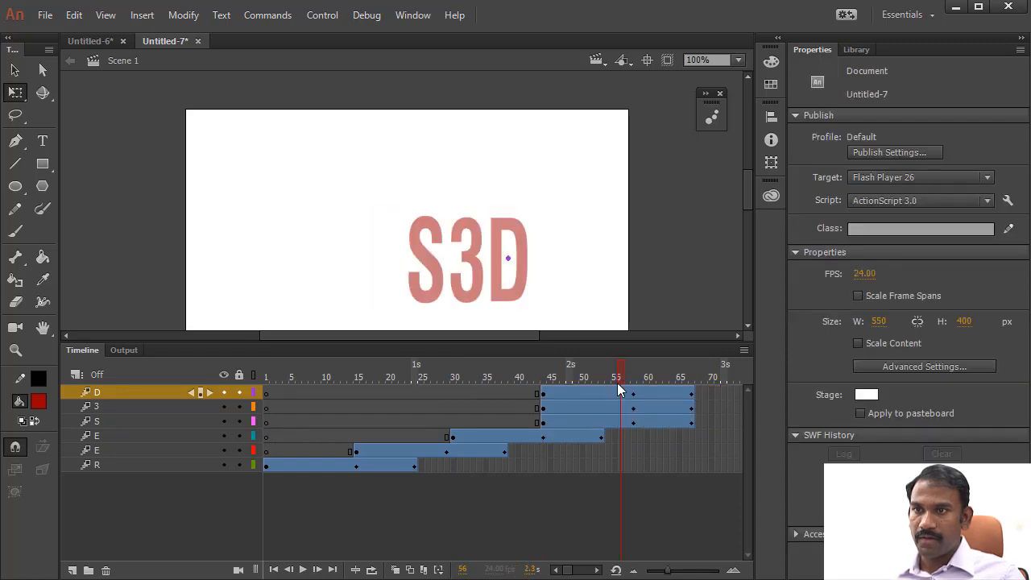
{"action": "left_click_drag", "start_coordinate": [696, 401], "coordinate": [638, 414]}
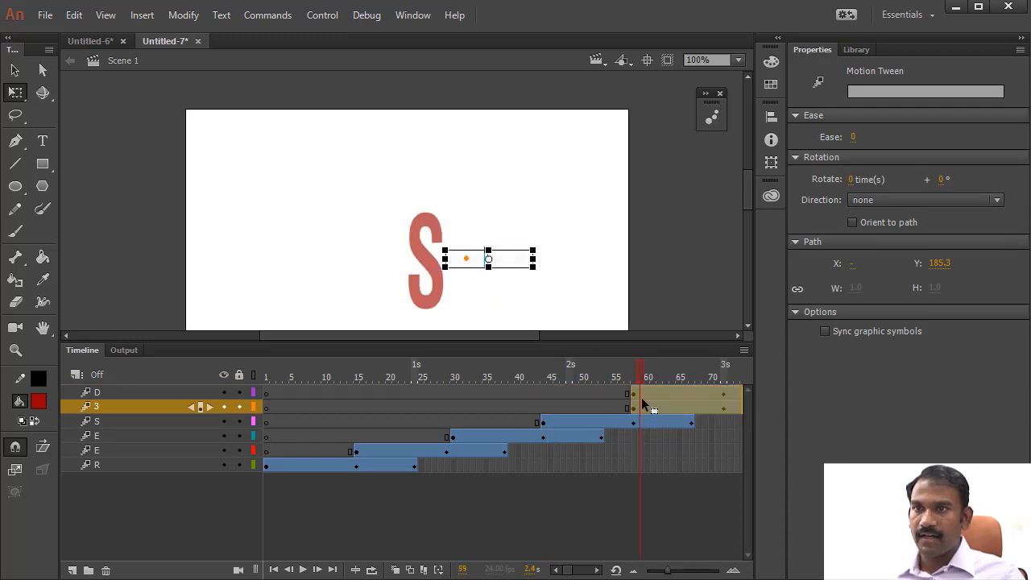
{"action": "left_click", "coordinate": [616, 394]}
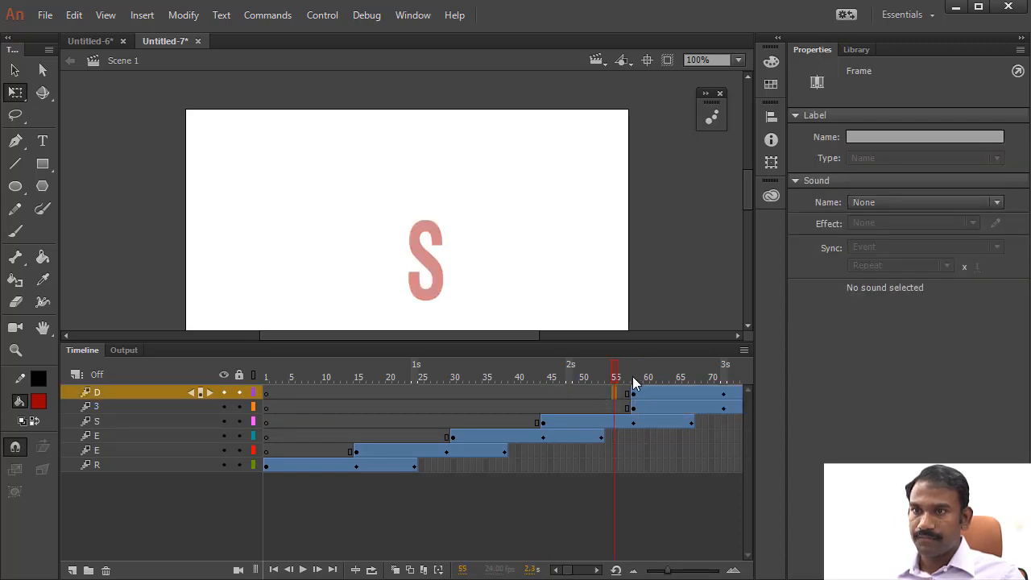
{"action": "key", "text": "Return"}
{"action": "left_click_drag", "start_coordinate": [753, 371], "coordinate": [564, 372]}
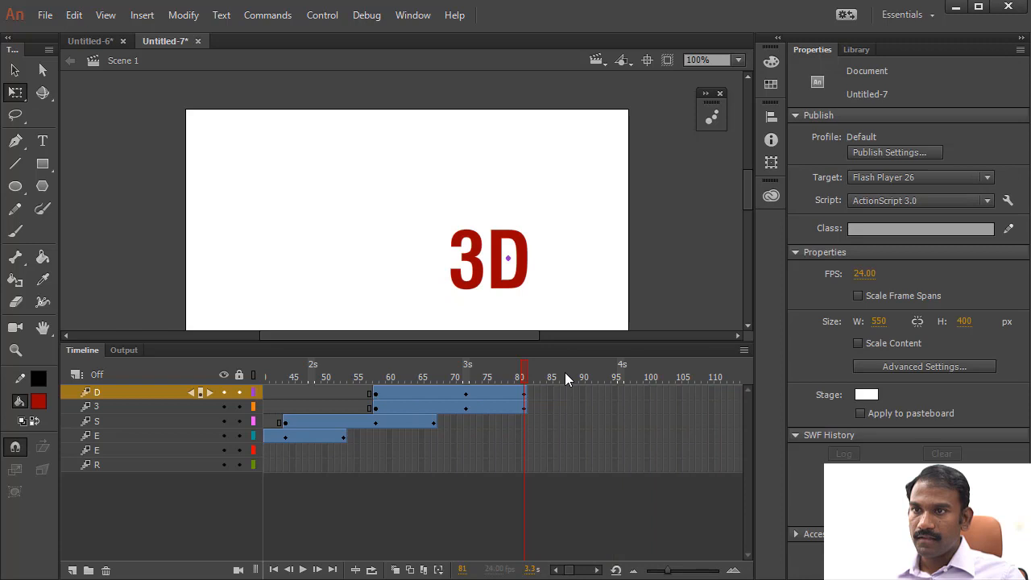
{"action": "left_click", "coordinate": [525, 394]}
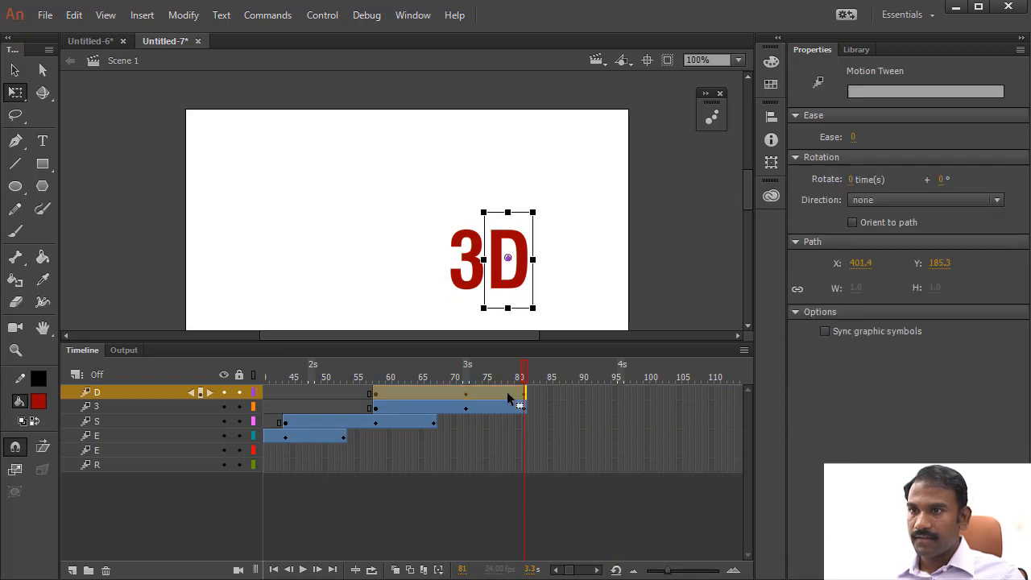
{"action": "left_click_drag", "start_coordinate": [387, 398], "coordinate": [38, 400]}
- Test the movie, close the preview, and scrub the timeline to check where each letter's span ends
{"action": "key", "text": "ctrl+Return"}
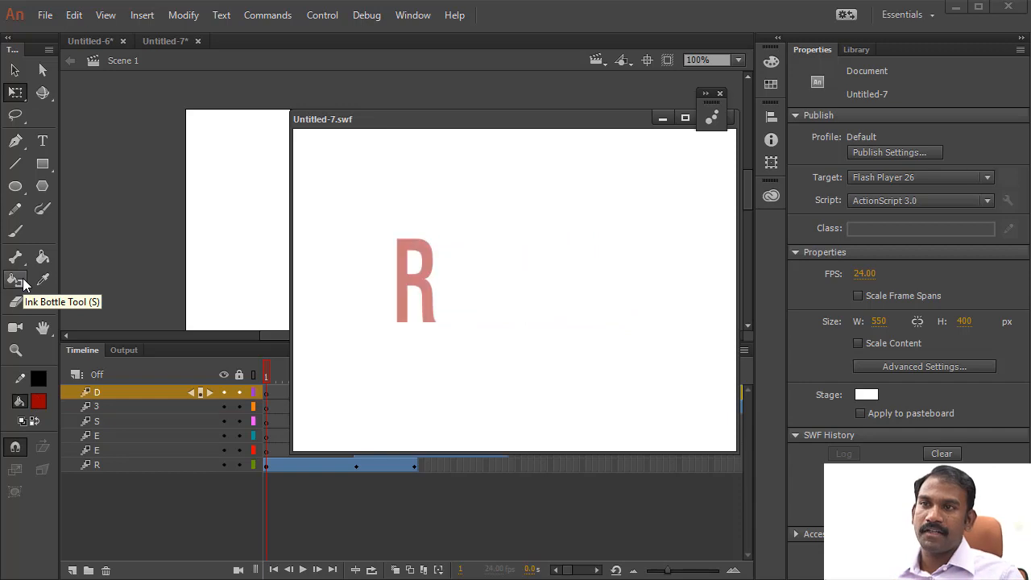
{"action": "left_click", "coordinate": [731, 120]}
{"action": "left_click_drag", "start_coordinate": [271, 379], "coordinate": [410, 406]}
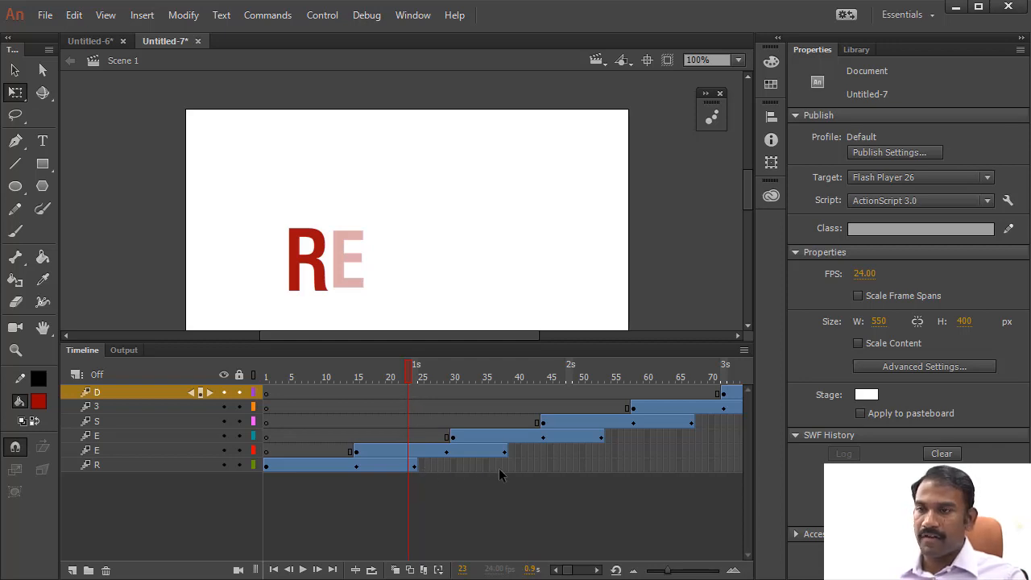
{"action": "left_click_drag", "start_coordinate": [414, 380], "coordinate": [427, 348]}
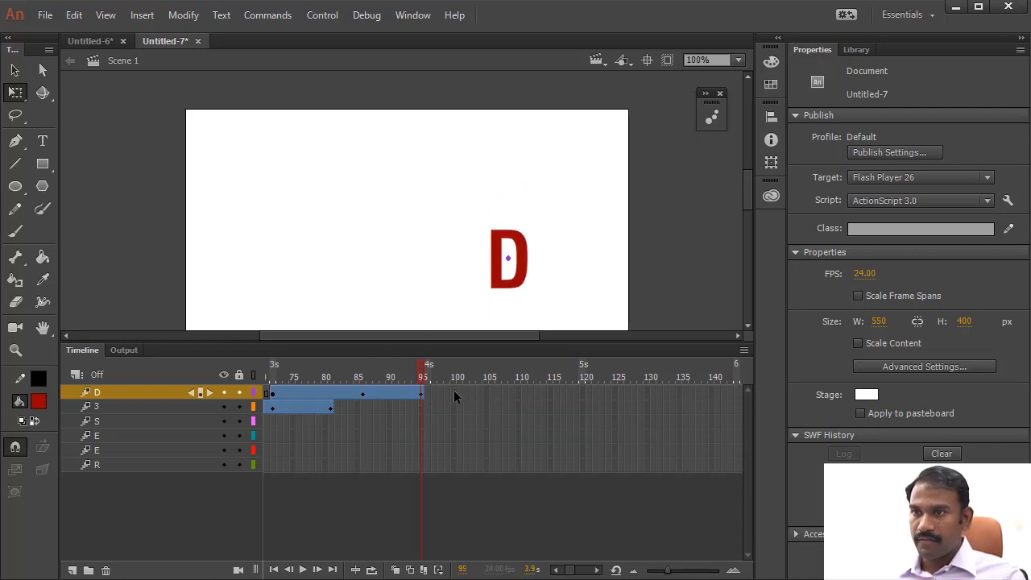
- Extend all six letter layers to frame 100 with inserted frames and test the movie
{"action": "left_click_drag", "start_coordinate": [450, 456], "coordinate": [451, 463]}
{"action": "right_click", "coordinate": [455, 431]}
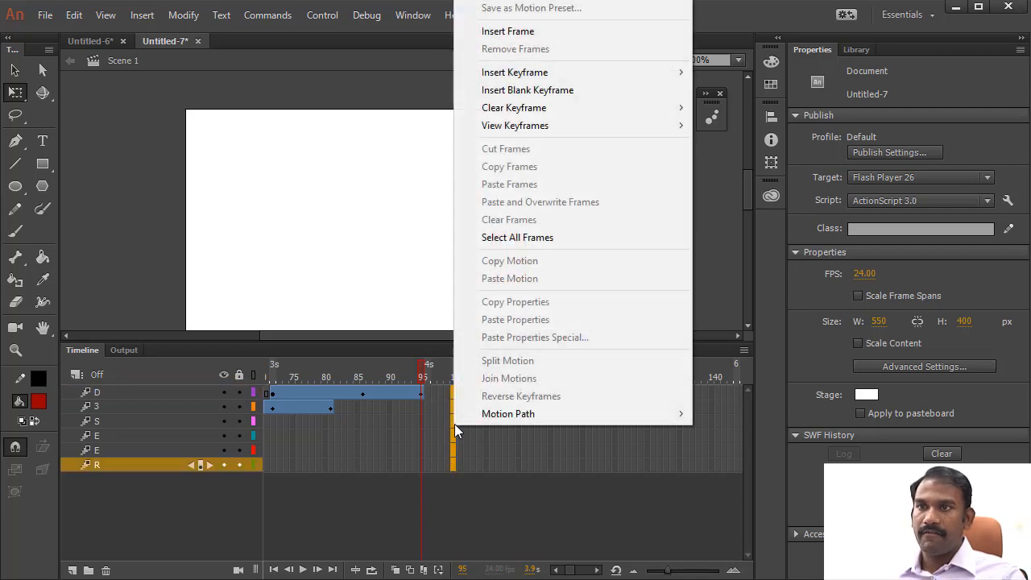
{"action": "left_click", "coordinate": [508, 32]}
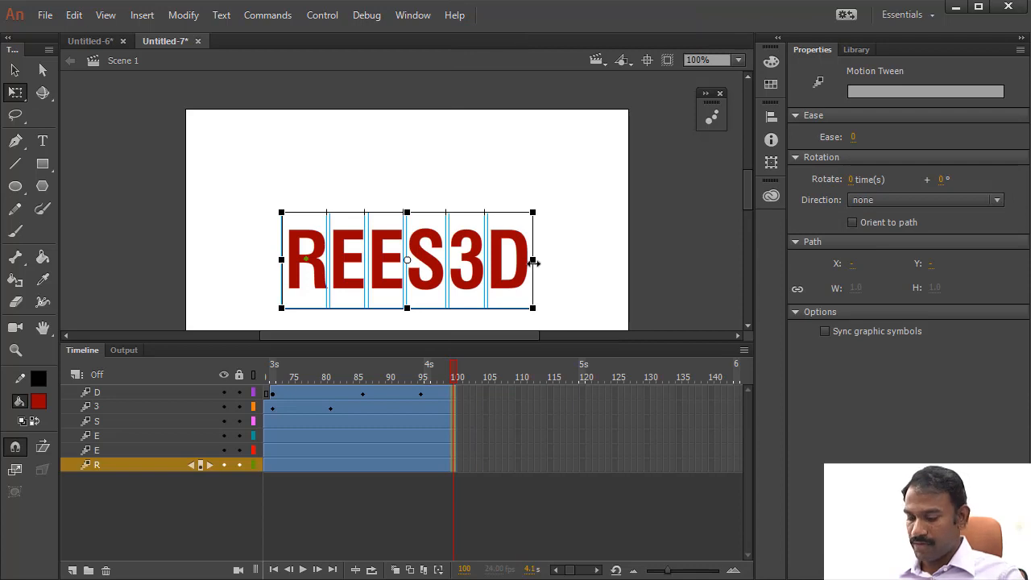
{"action": "key", "text": "ctrl+Return"}
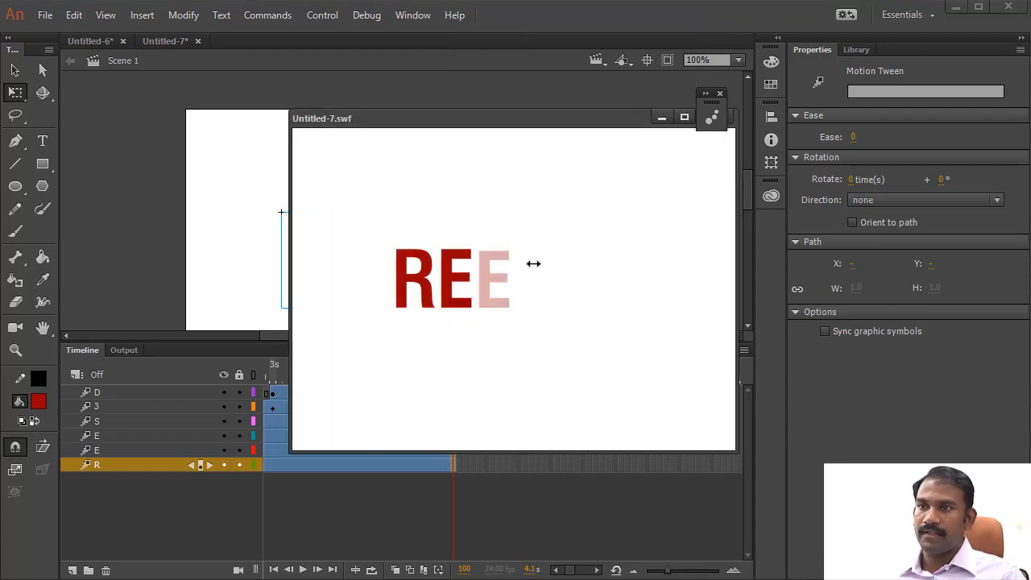